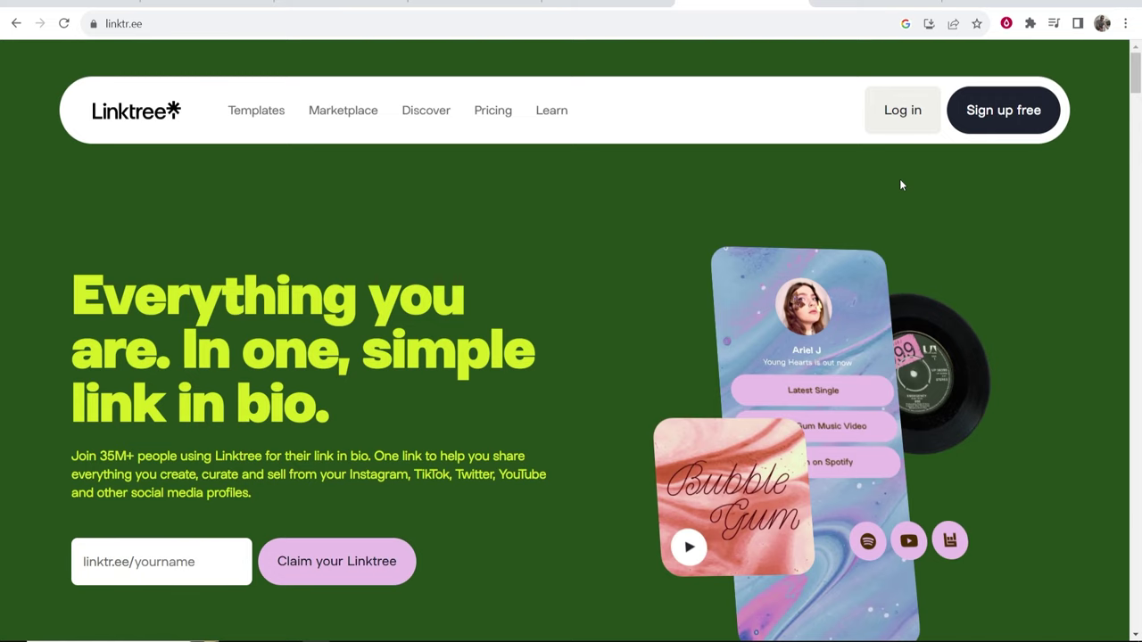
Open linktr.ee from the Google results and start a free account sign-up.
left_click(609, 7)
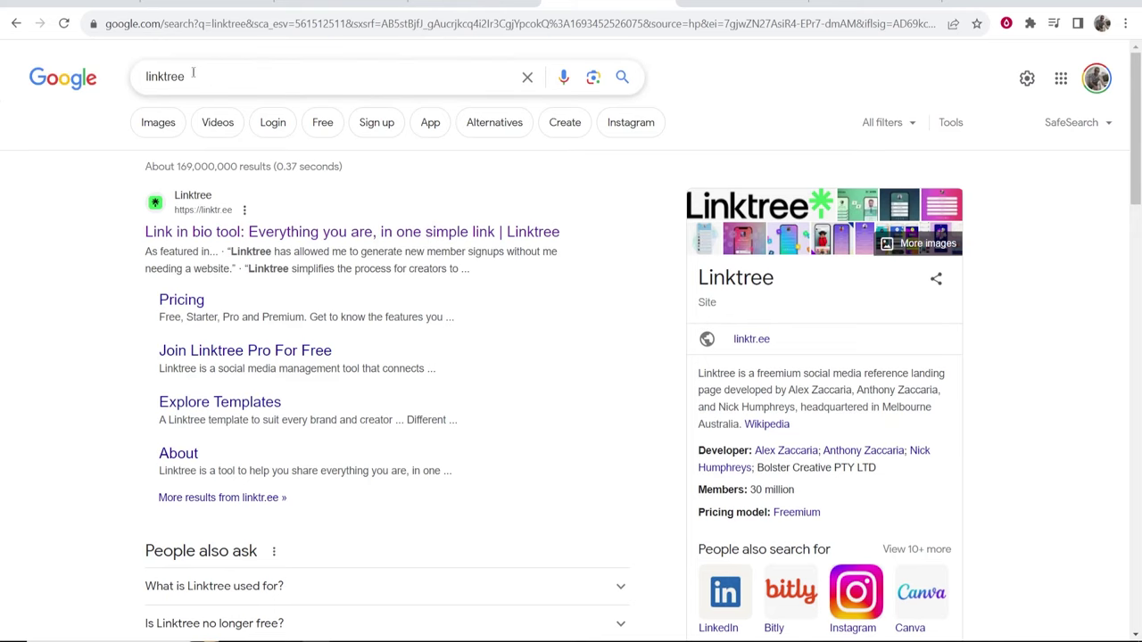
key("ctrl+a")
left_click(114, 193)
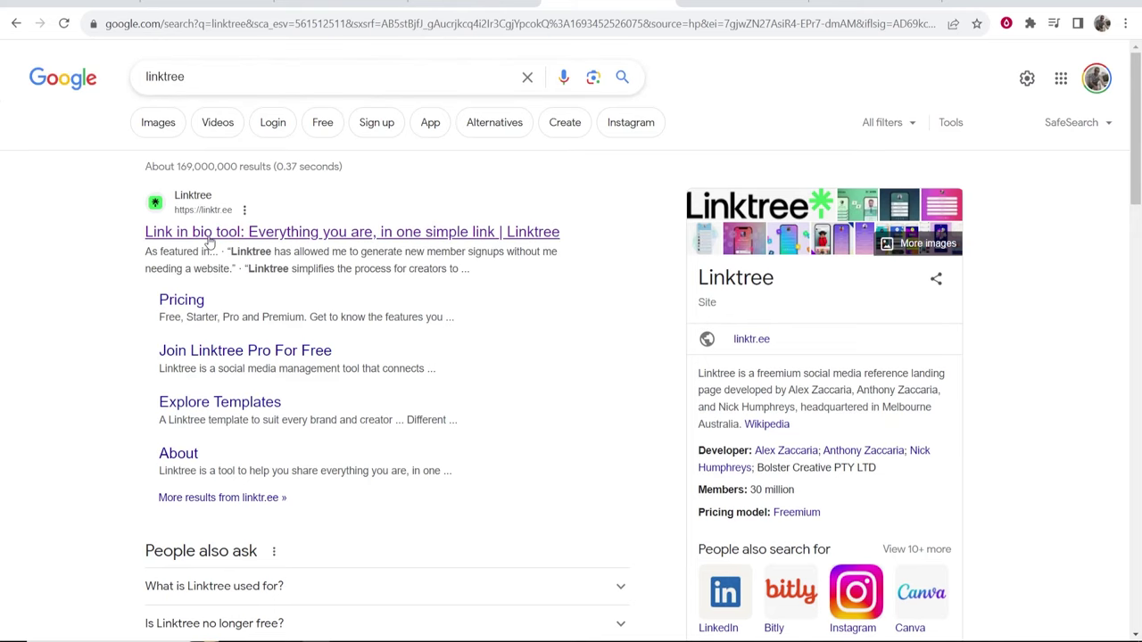
left_click(222, 207)
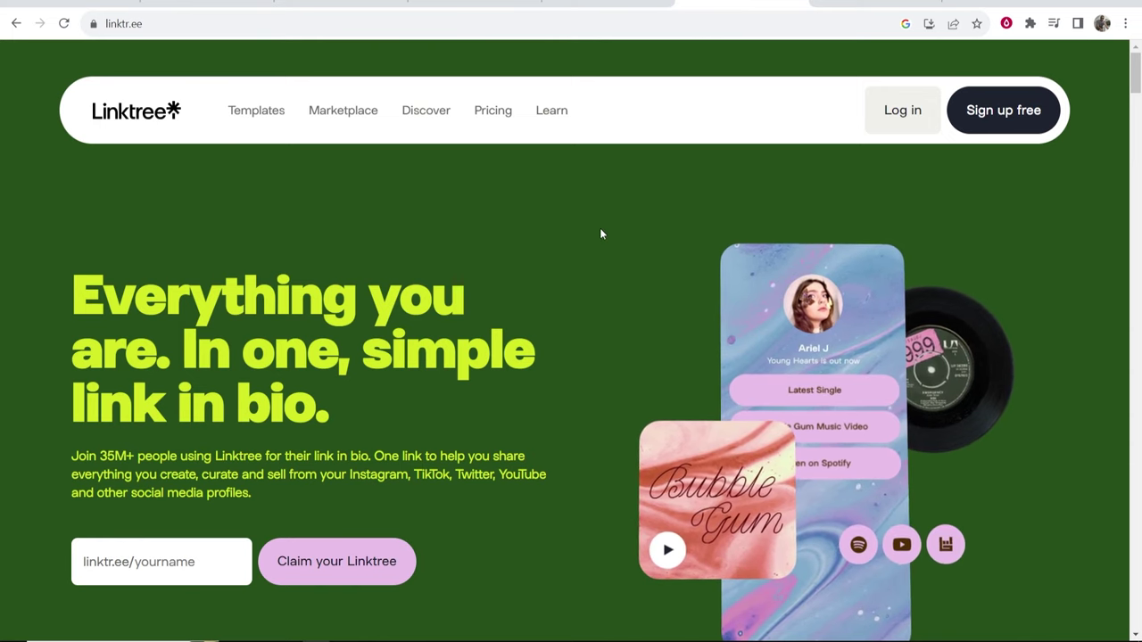
left_click(998, 116)
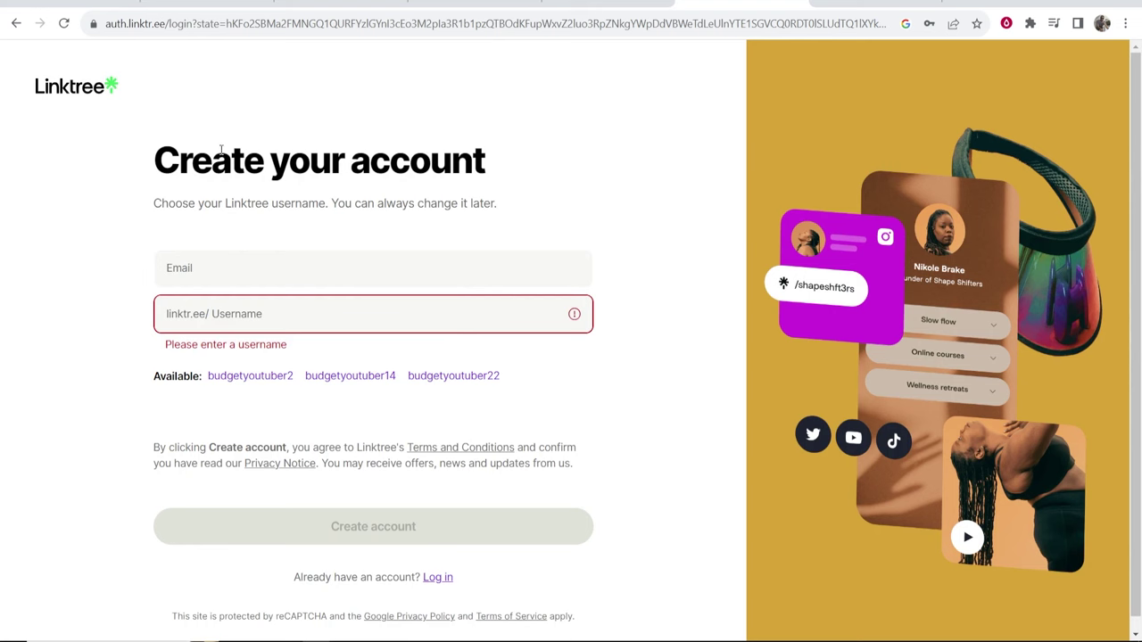
Copy a temporary e-mail address from temp-mail for the sign-up Email field.
left_click_drag(162, 151, 473, 153)
left_click(489, 154)
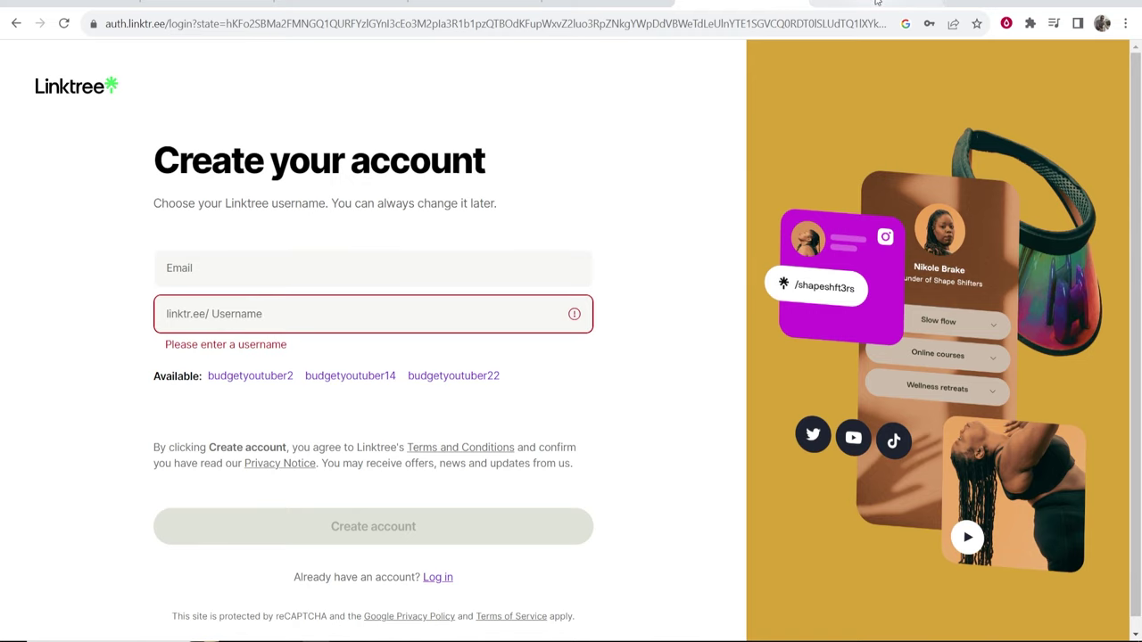
key("ctrl+Tab")
left_click(717, 196)
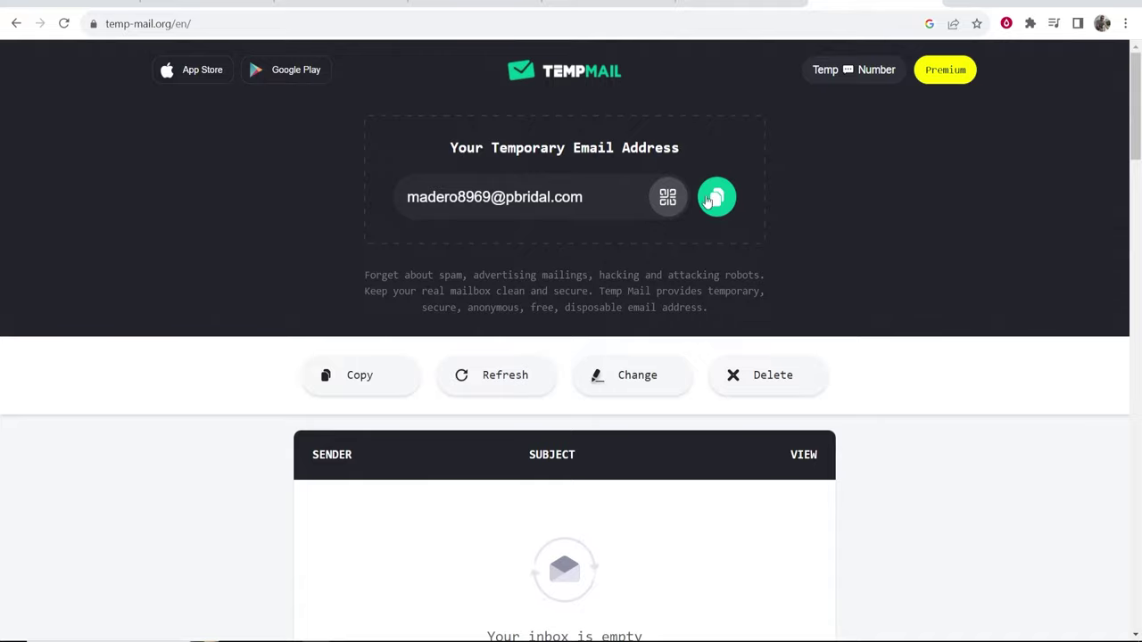
key("ctrl+shift+Tab")
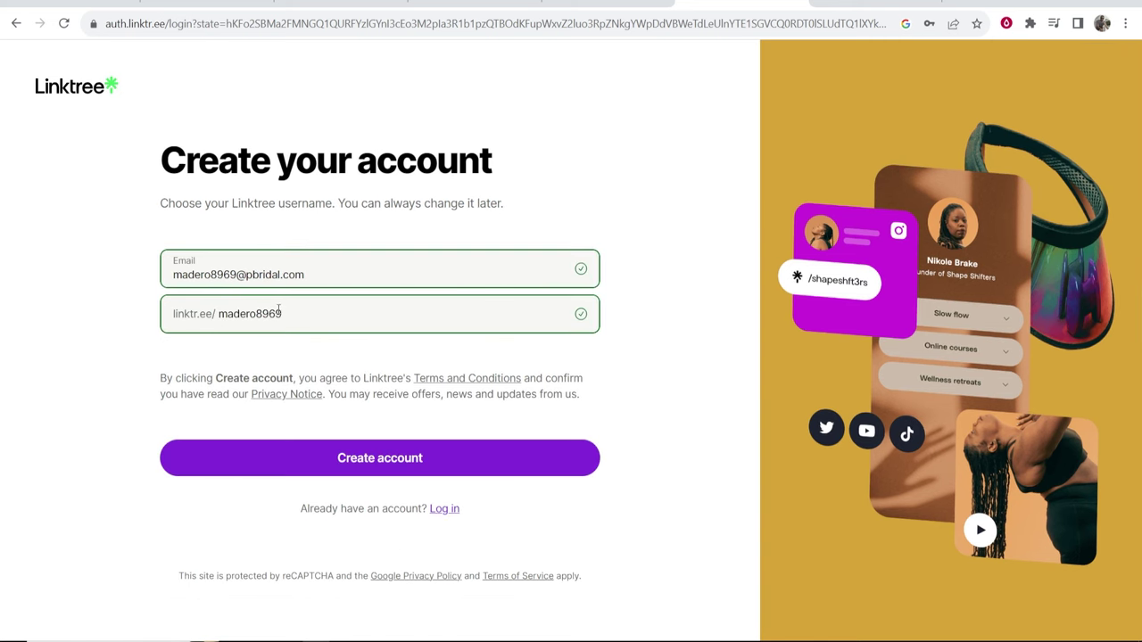
Replace the suggested username with your own chosen username and create the account.
left_click_drag(288, 313, 227, 314)
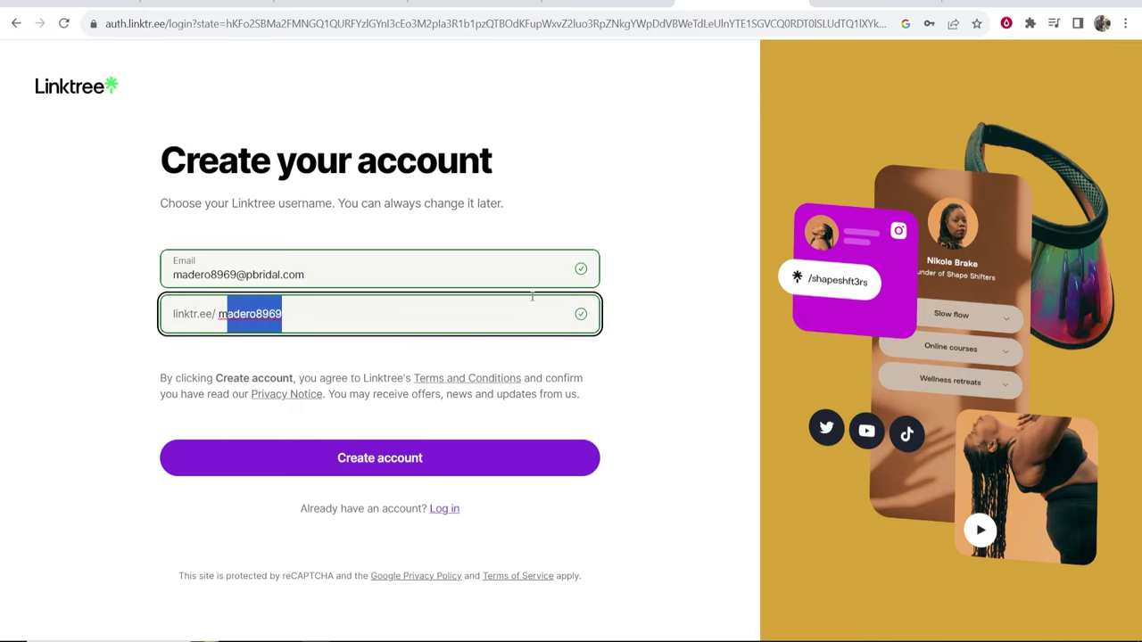
key("BackSpace")
key("BackSpace")
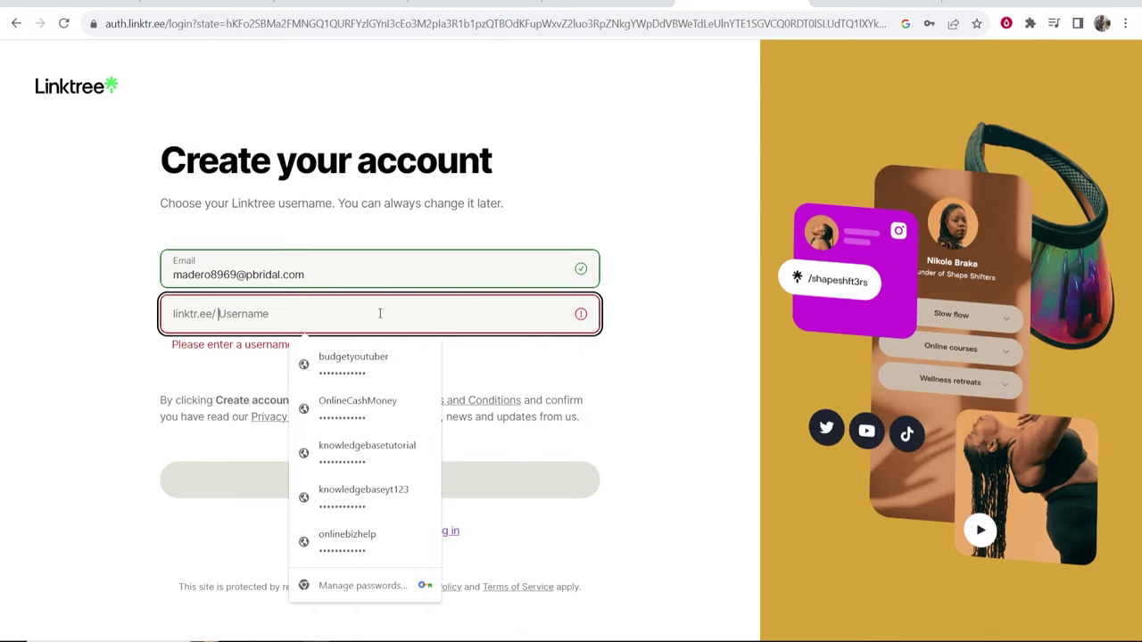
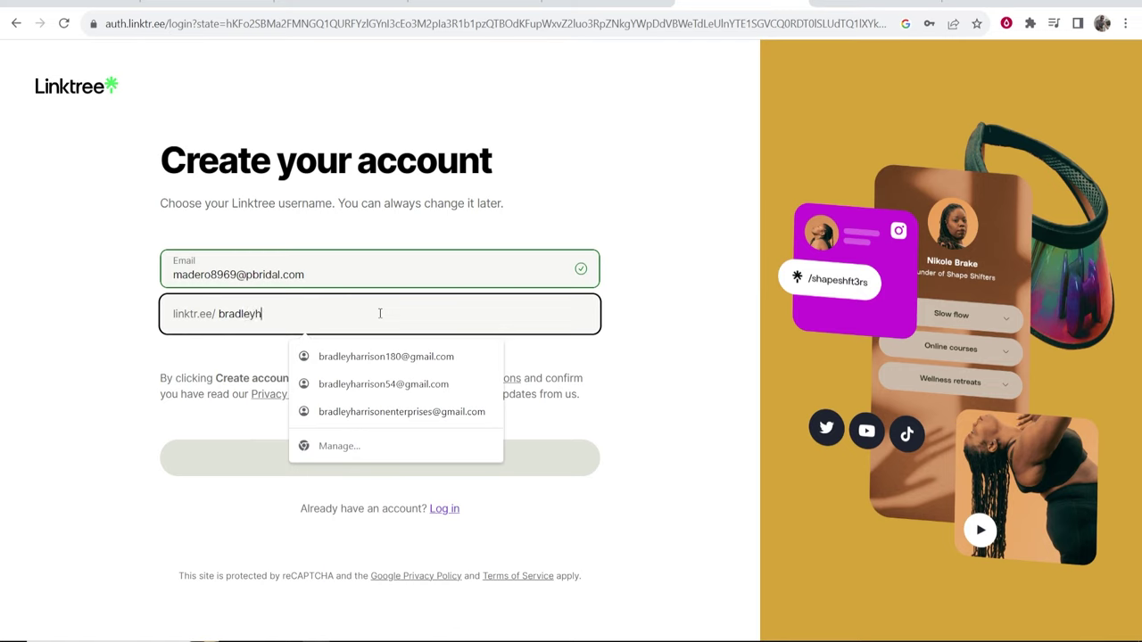
left_click(236, 360)
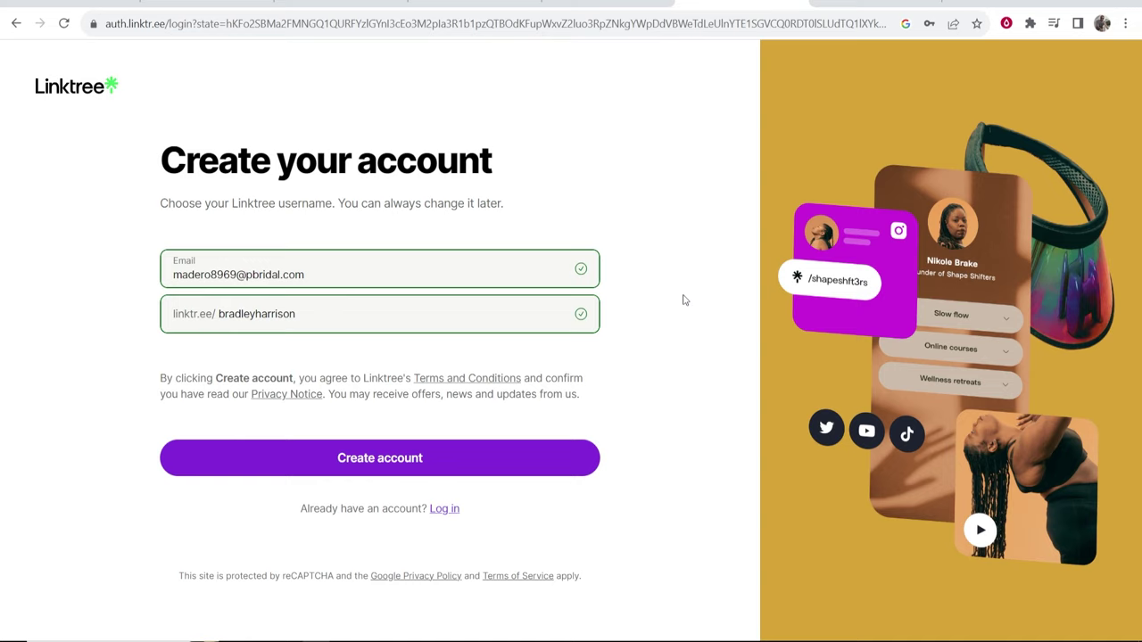
left_click(375, 460)
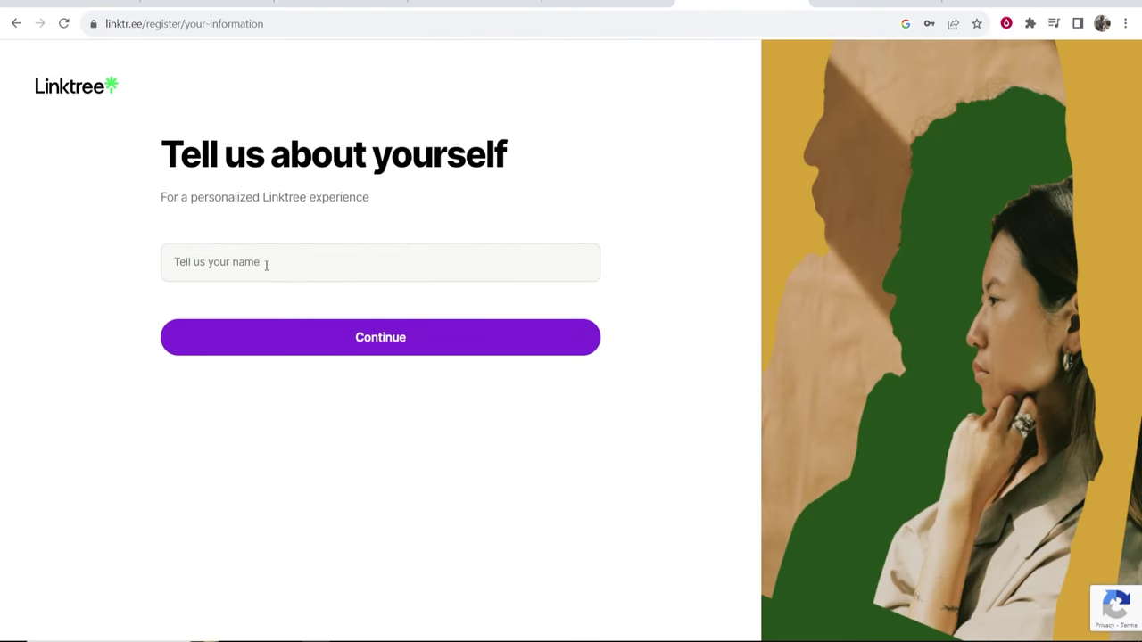
Enter your display name in the profile details.
left_click(266, 265)
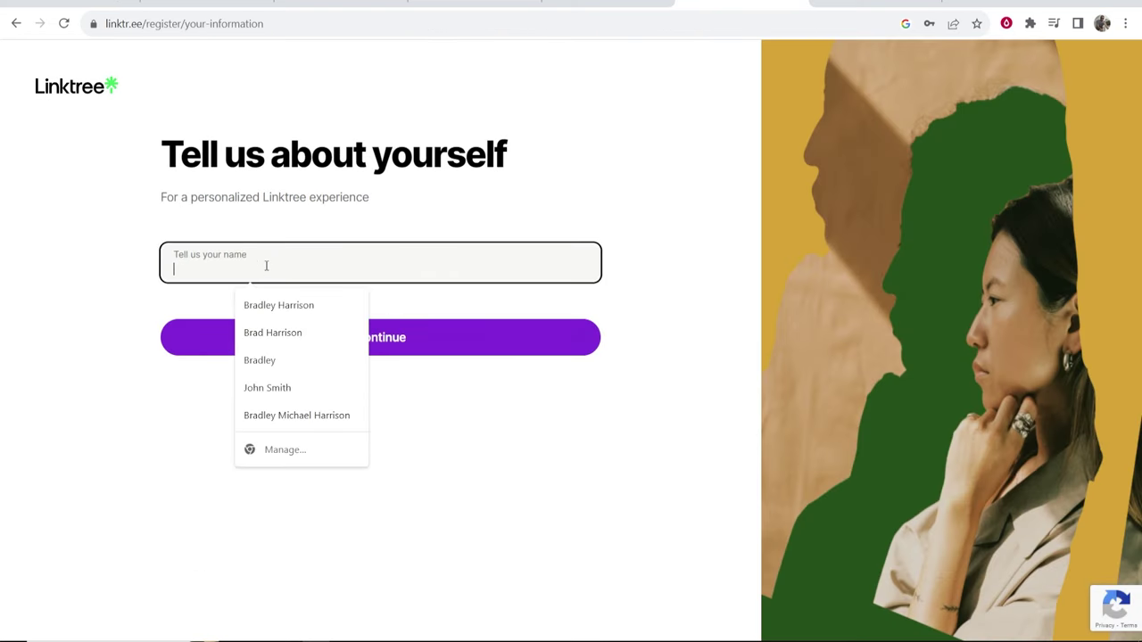
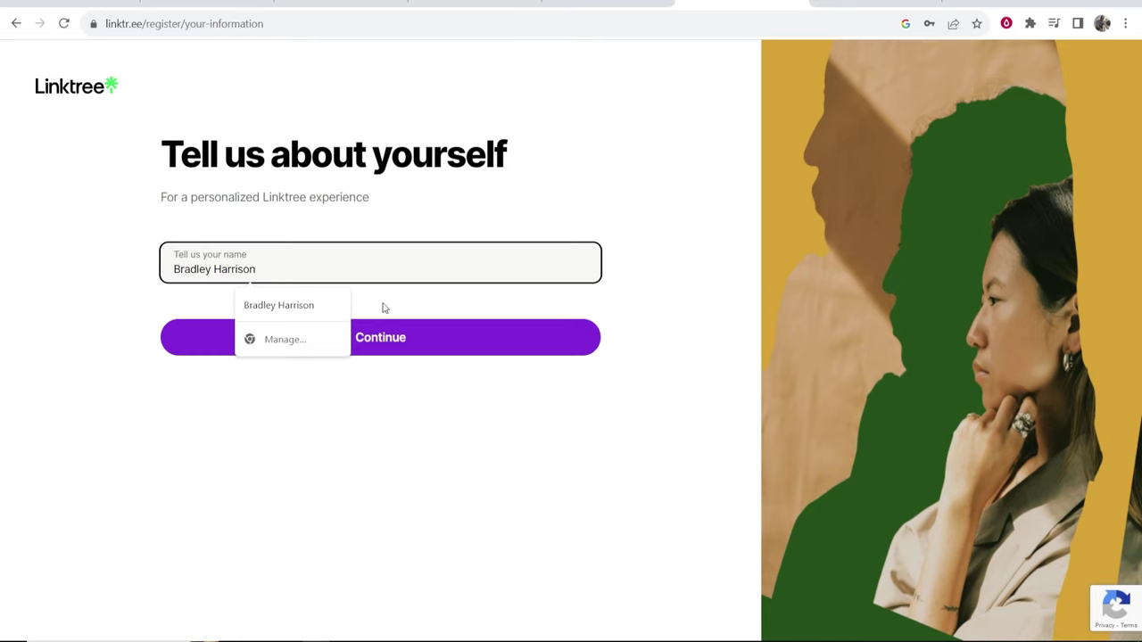
left_click(414, 335)
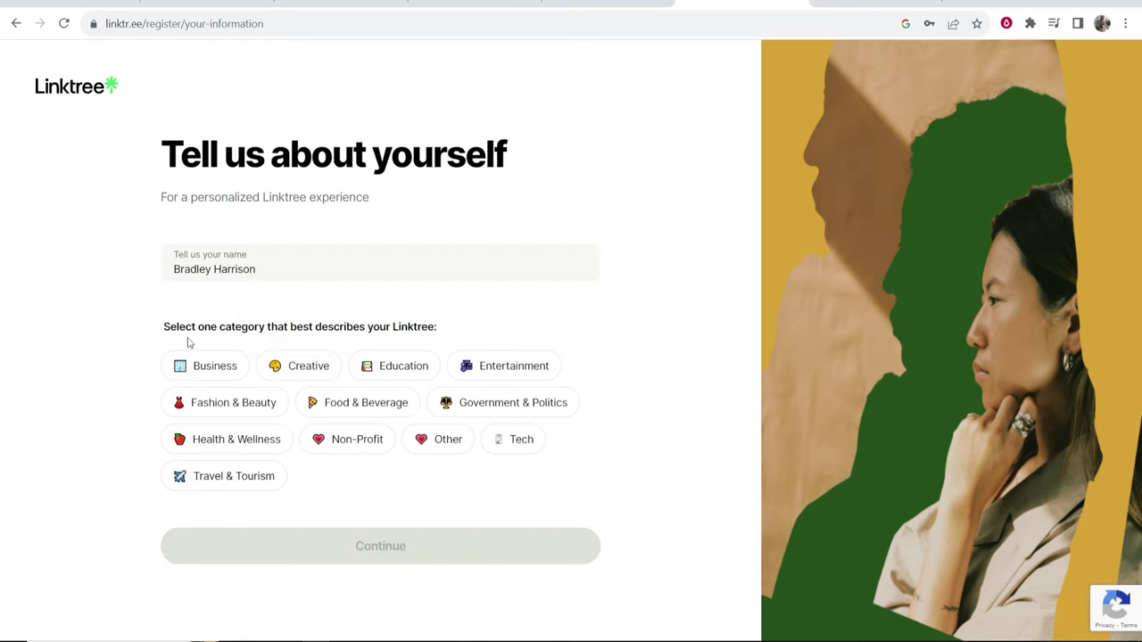
left_click_drag(145, 331, 390, 330)
left_click(394, 330)
Choose the Education category with the E-learning subcategory and submit the details.
left_click(392, 369)
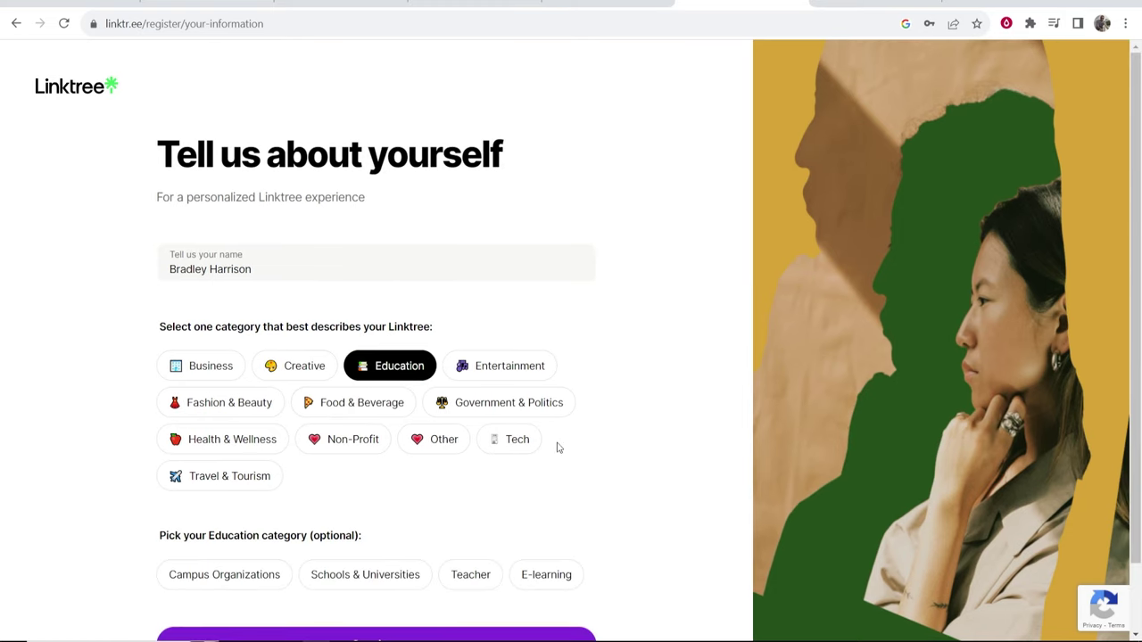
scroll(607, 435, "down", 1)
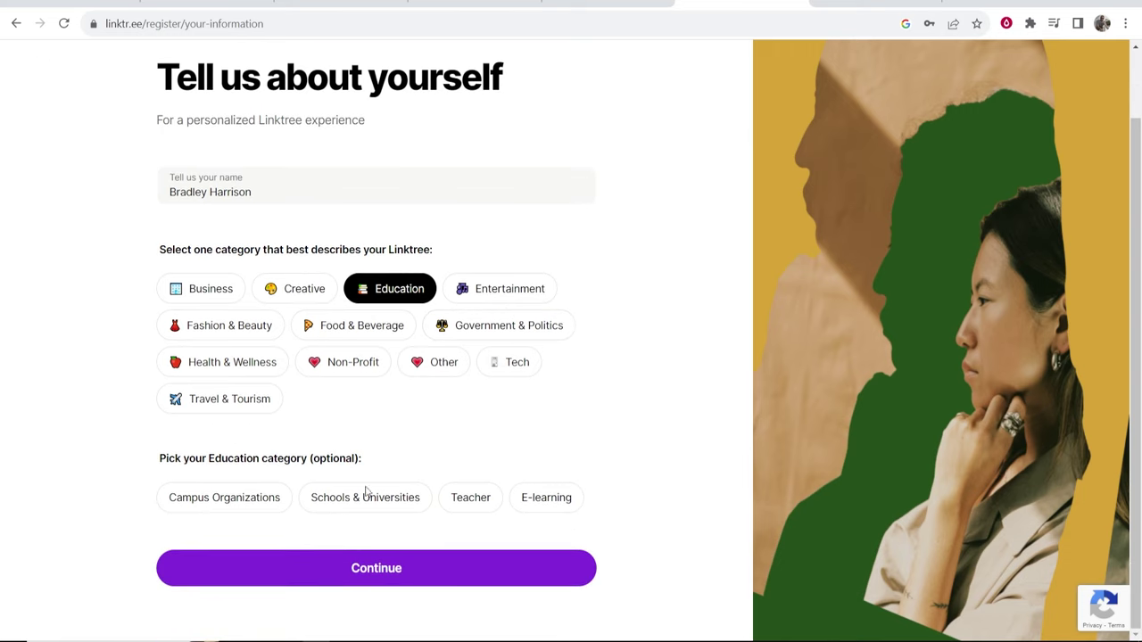
left_click(526, 499)
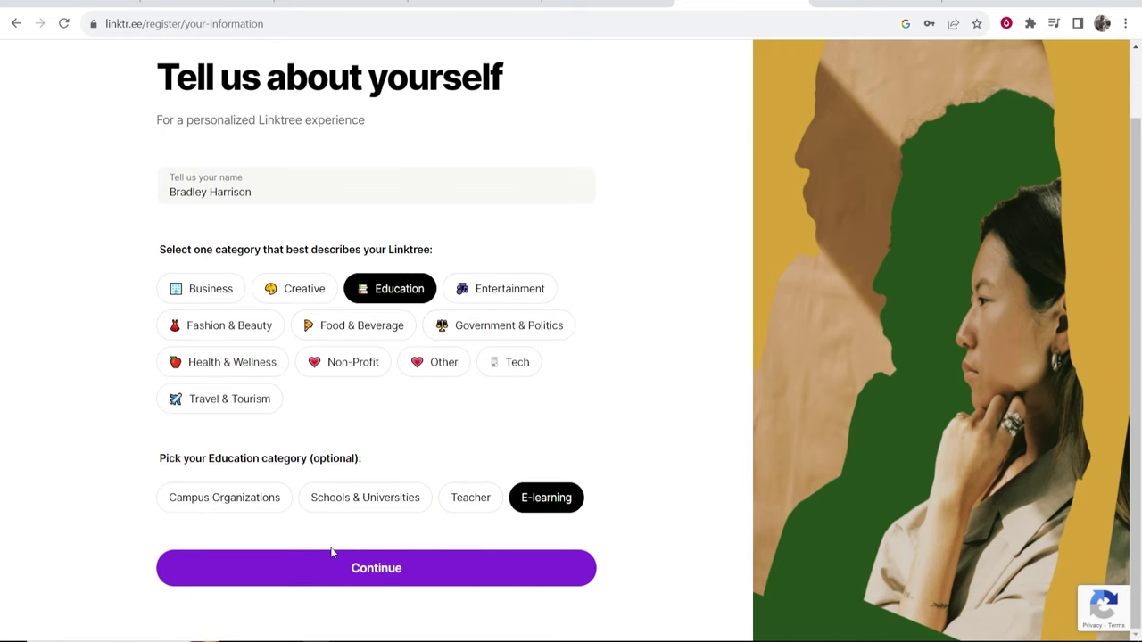
left_click(357, 569)
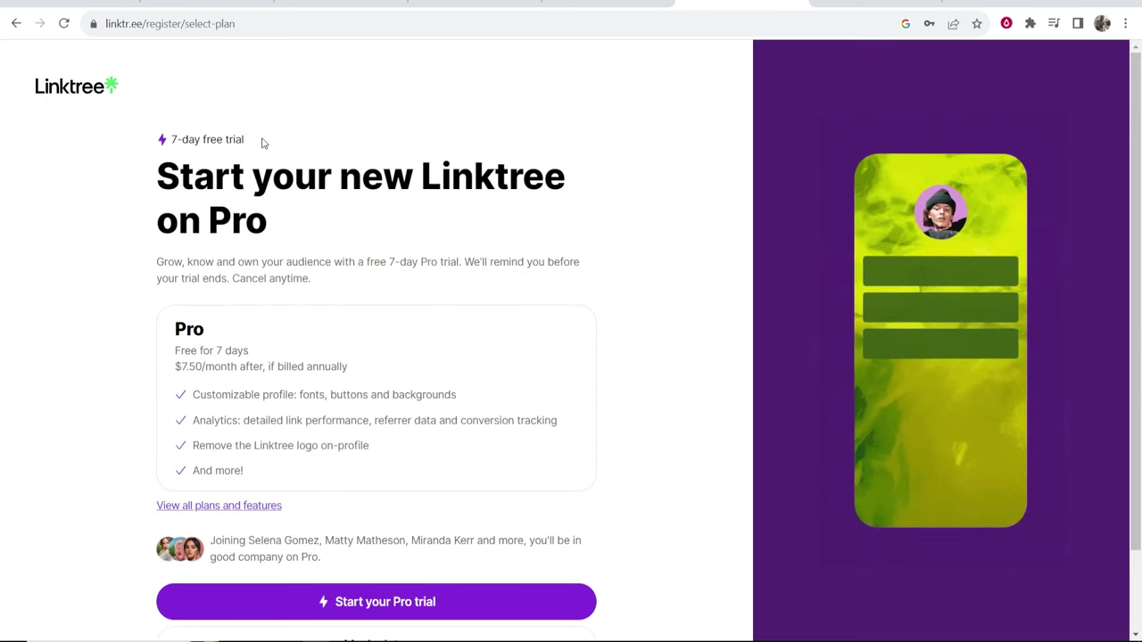
Dismiss the Pro trial offer and continue past the sign-up confirmation.
left_click_drag(265, 141, 169, 140)
left_click(208, 176)
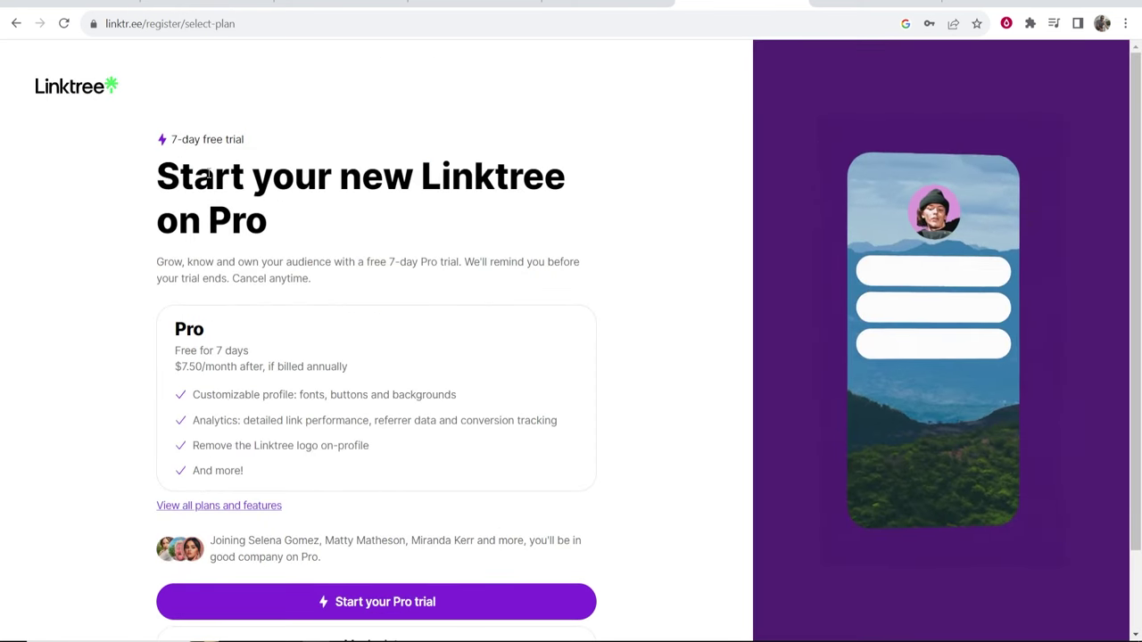
scroll(434, 377, "down", 1)
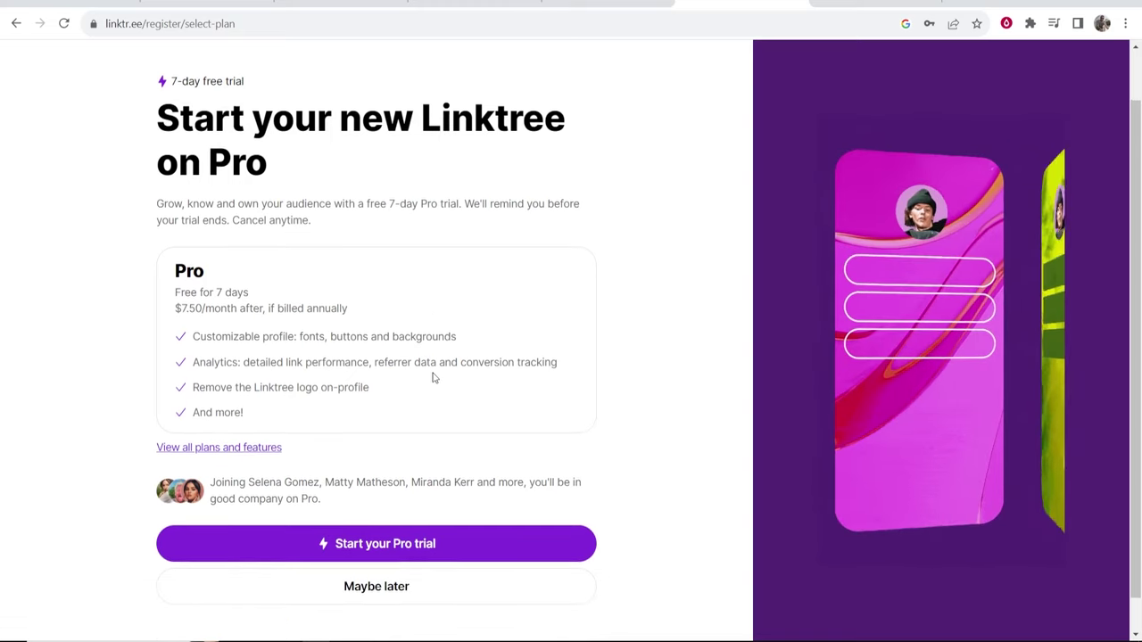
scroll(434, 377, "down", 1)
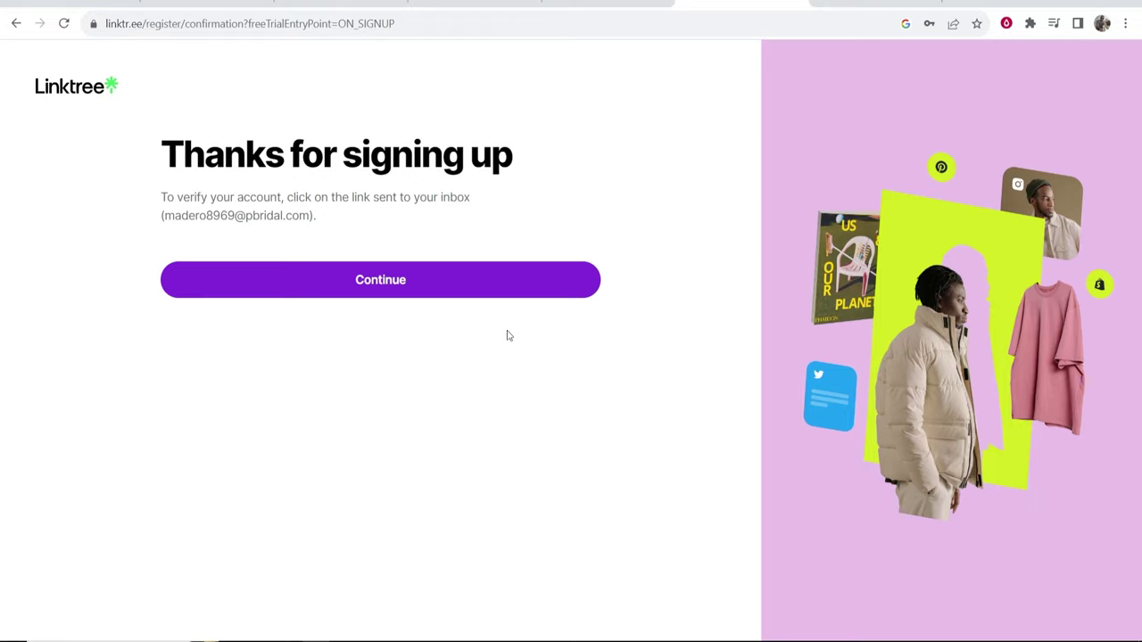
left_click_drag(308, 215, 171, 217)
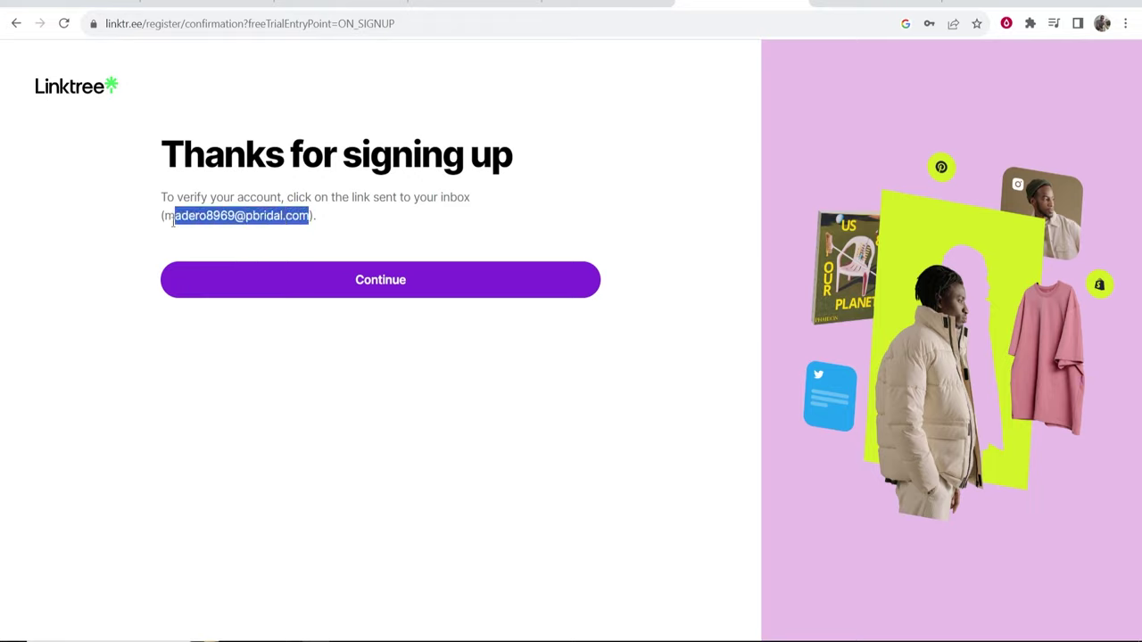
left_click(410, 302)
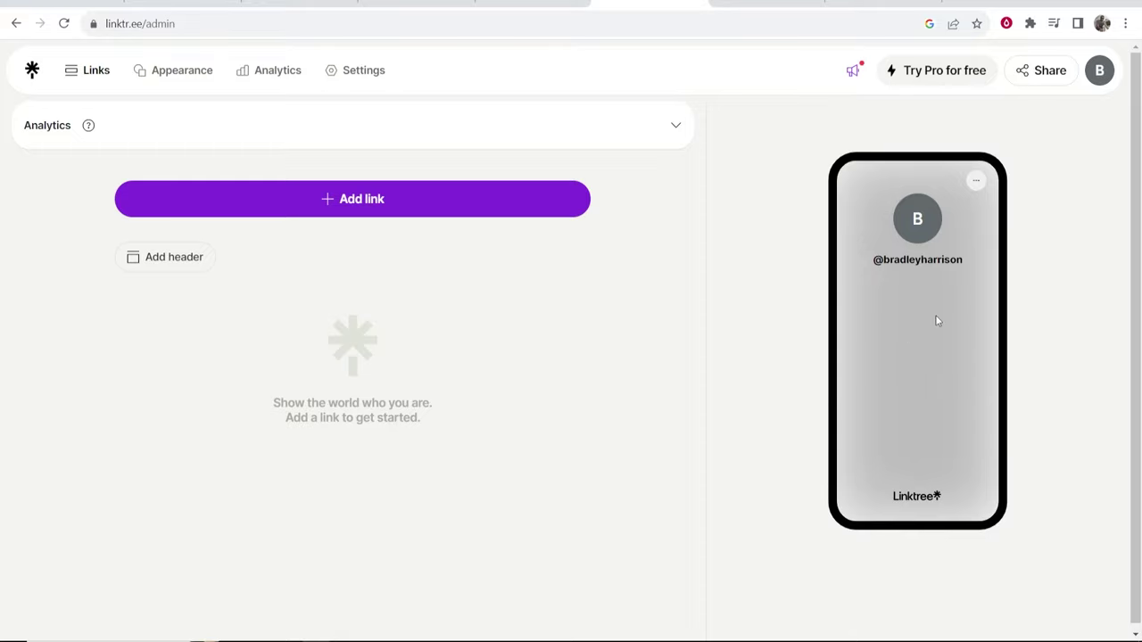
Copy the public profile URL from the Share panel and close it.
left_click(1051, 73)
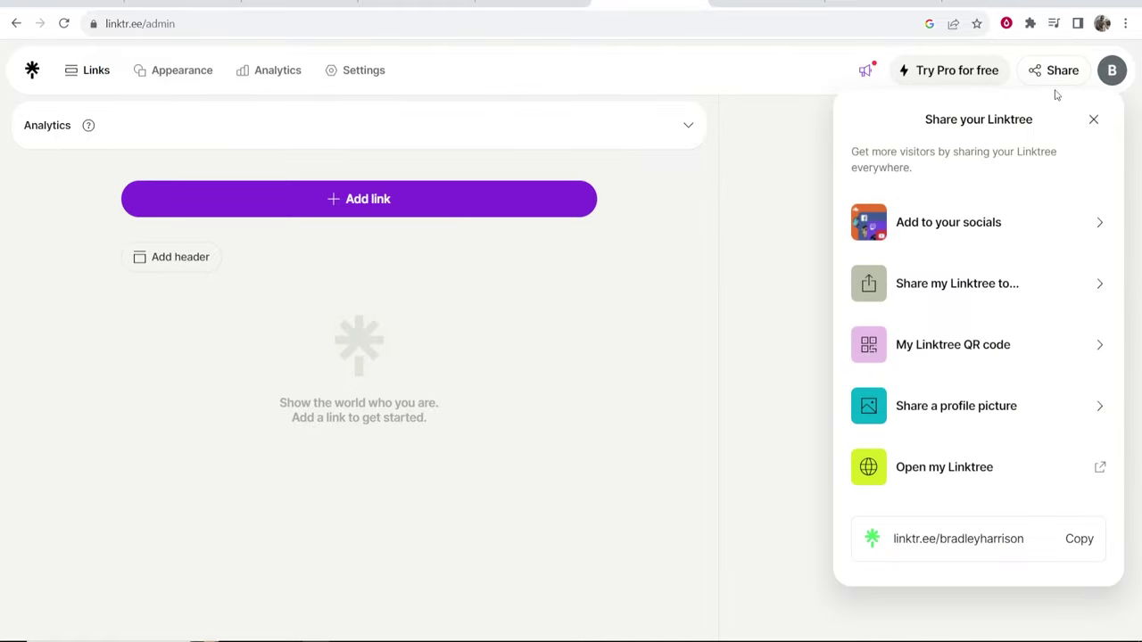
left_click(1078, 540)
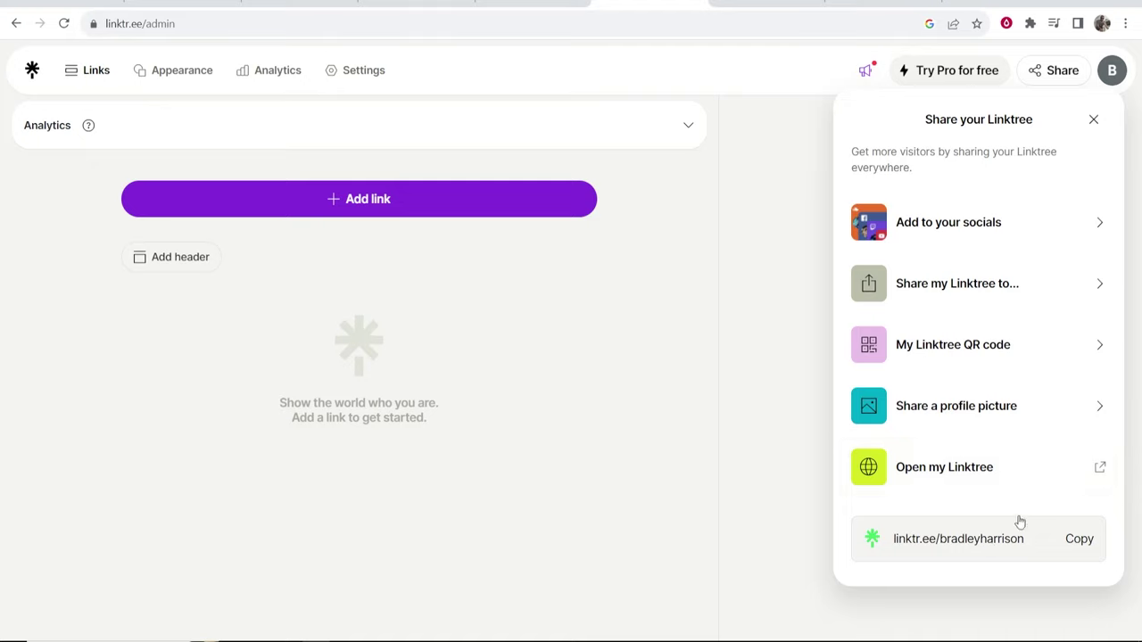
left_click(695, 426)
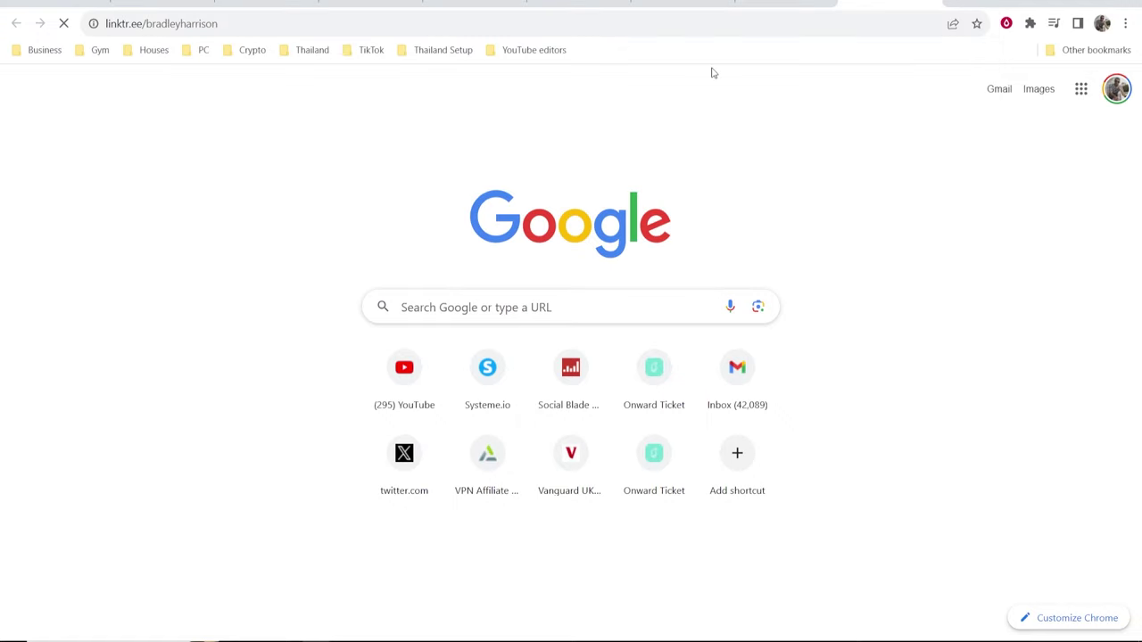
Open the copied URL to view the empty live page, then return to admin.
left_click_drag(622, 168, 491, 186)
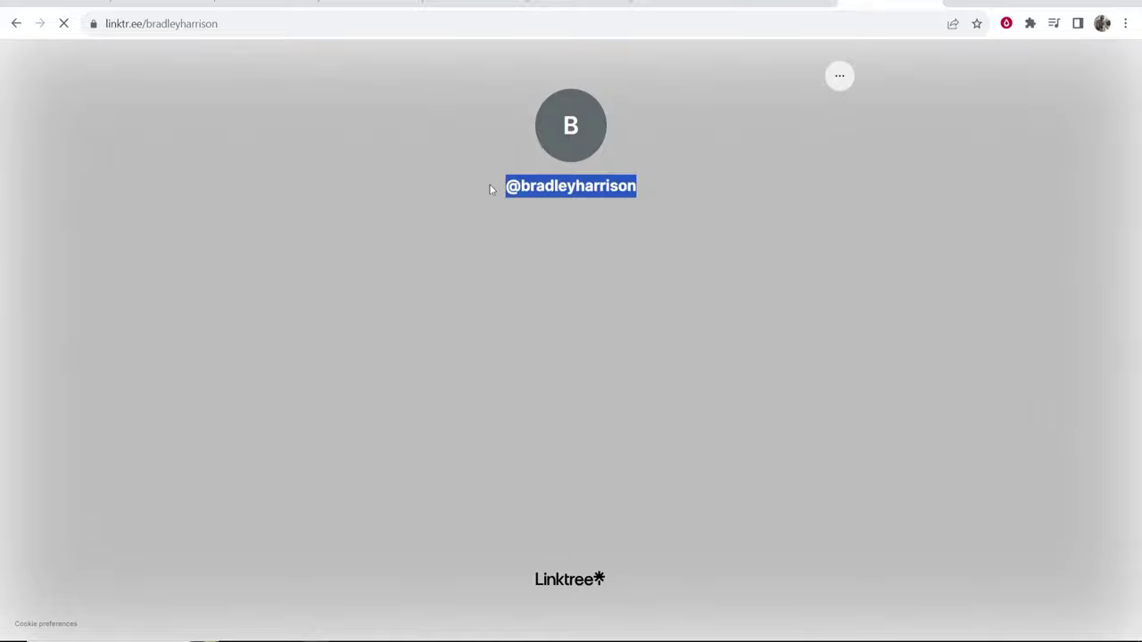
left_click(850, 176)
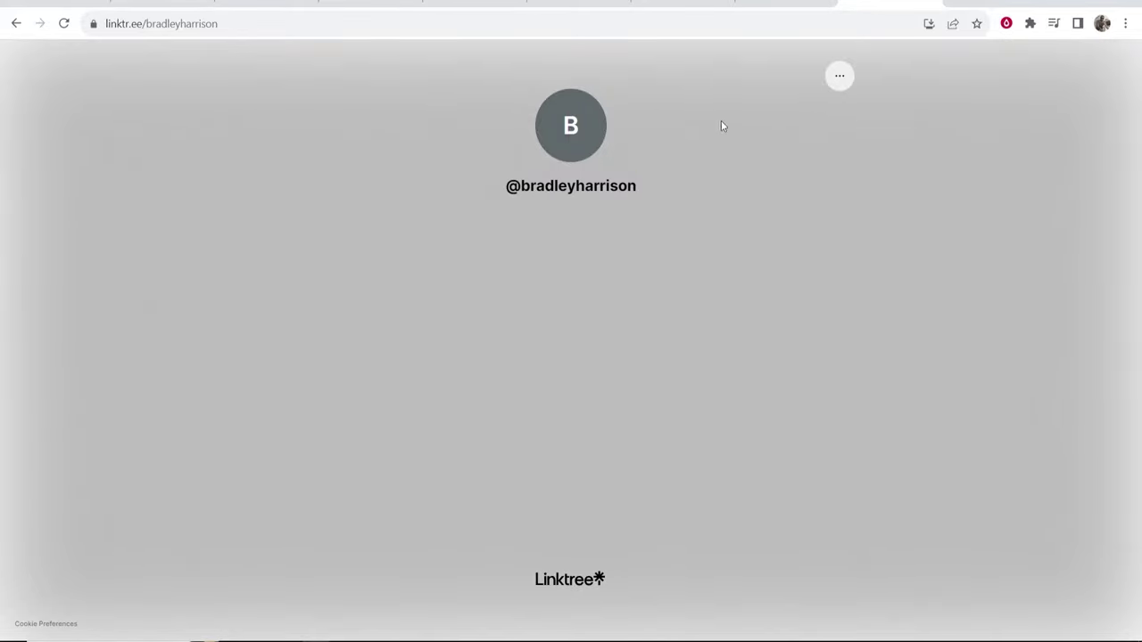
left_click(773, 3)
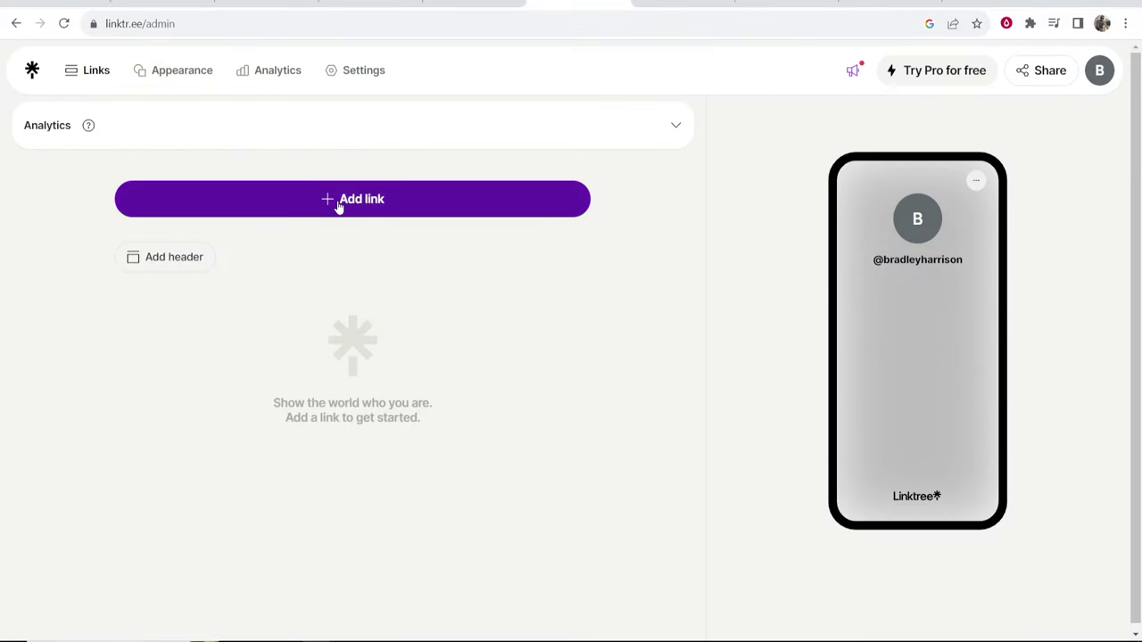
Start a new link and copy the KnowledgeBase YouTube channel URL.
left_click(332, 207)
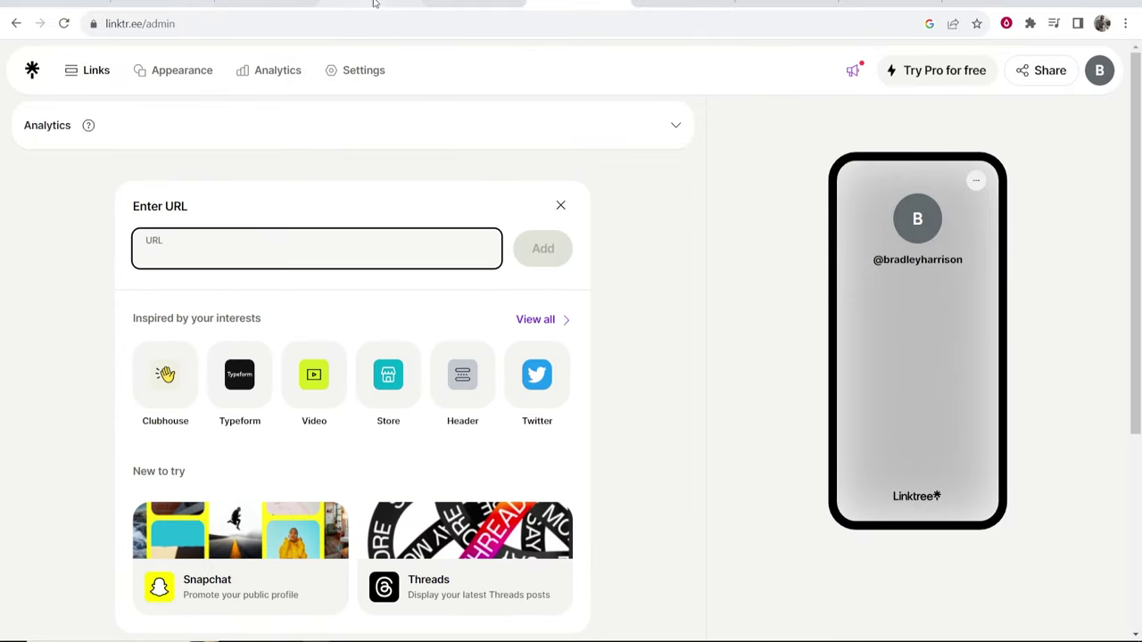
left_click(171, 7)
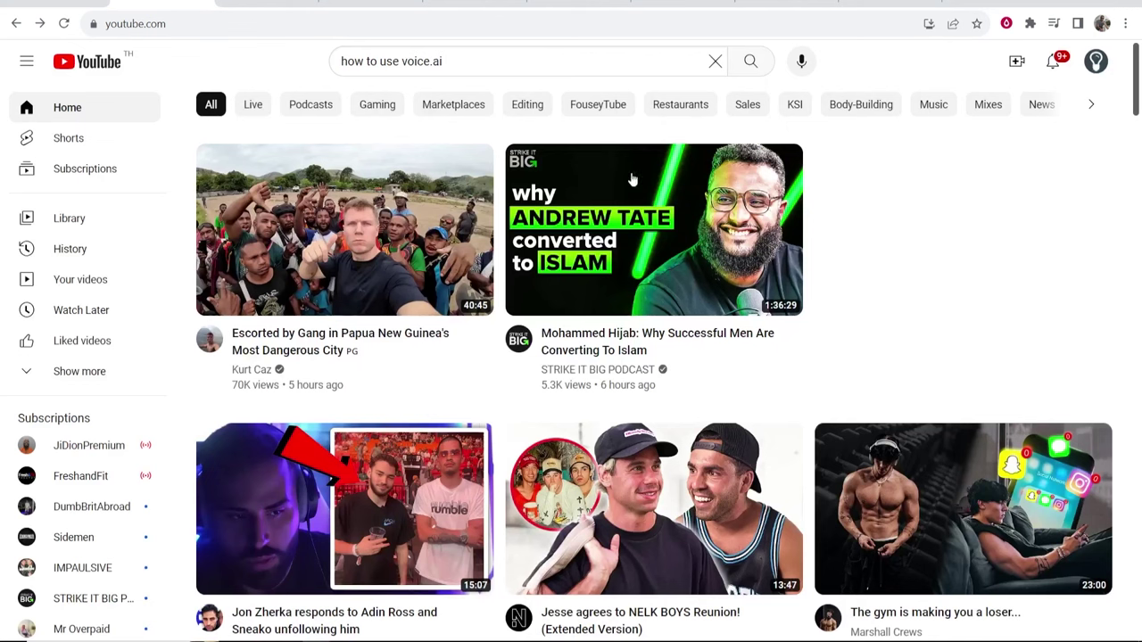
left_click(1096, 62)
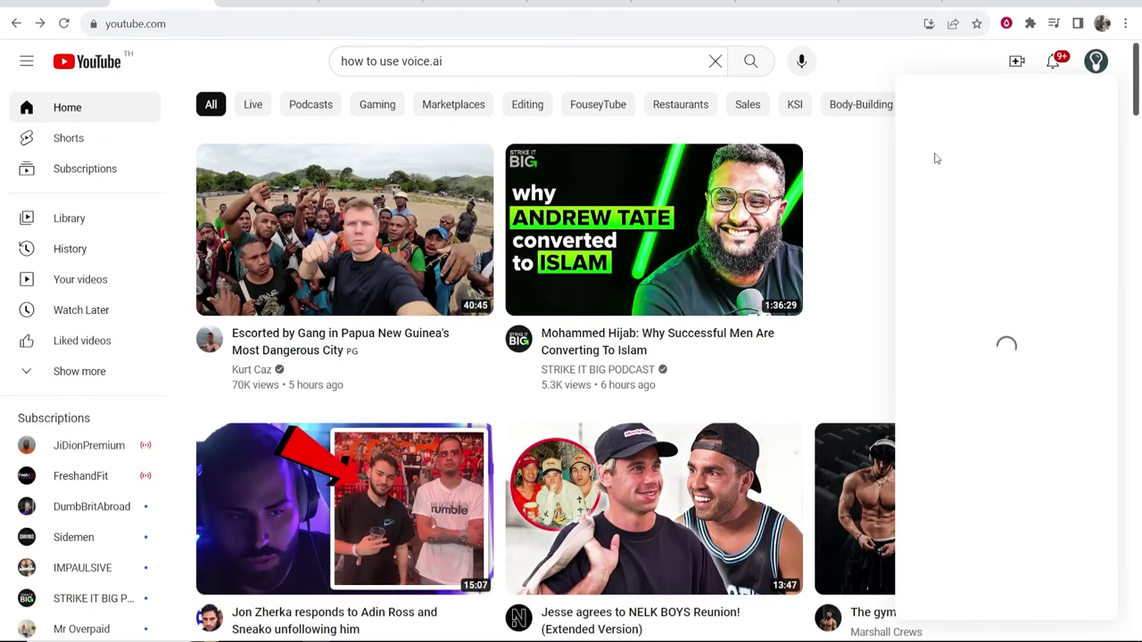
left_click(972, 155)
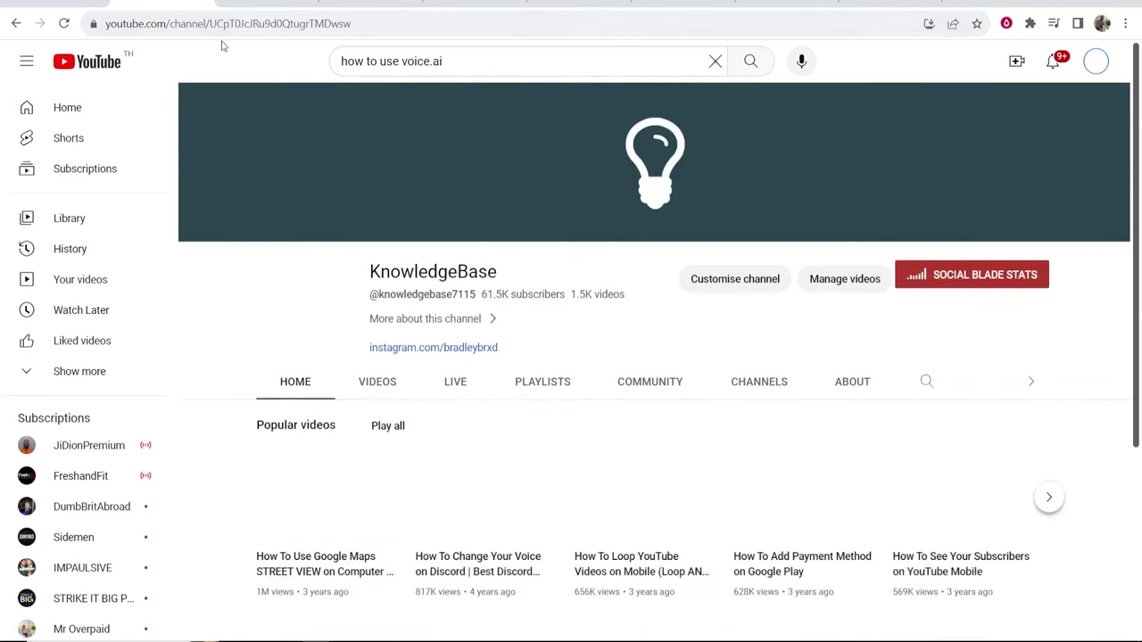
left_click(316, 24)
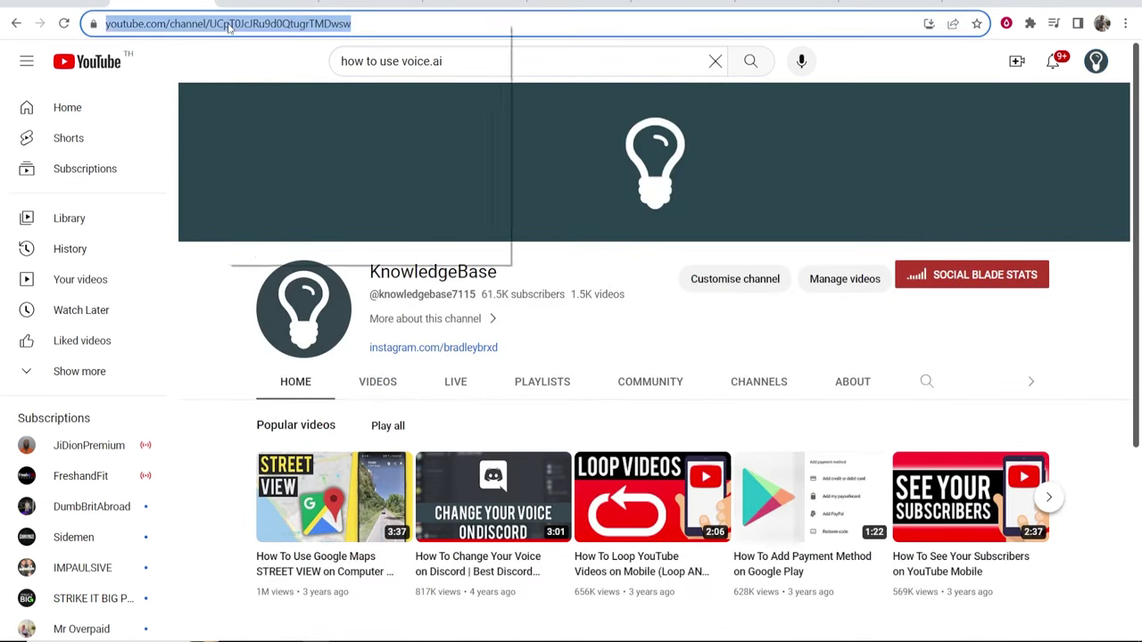
right_click(226, 24)
left_click(295, 134)
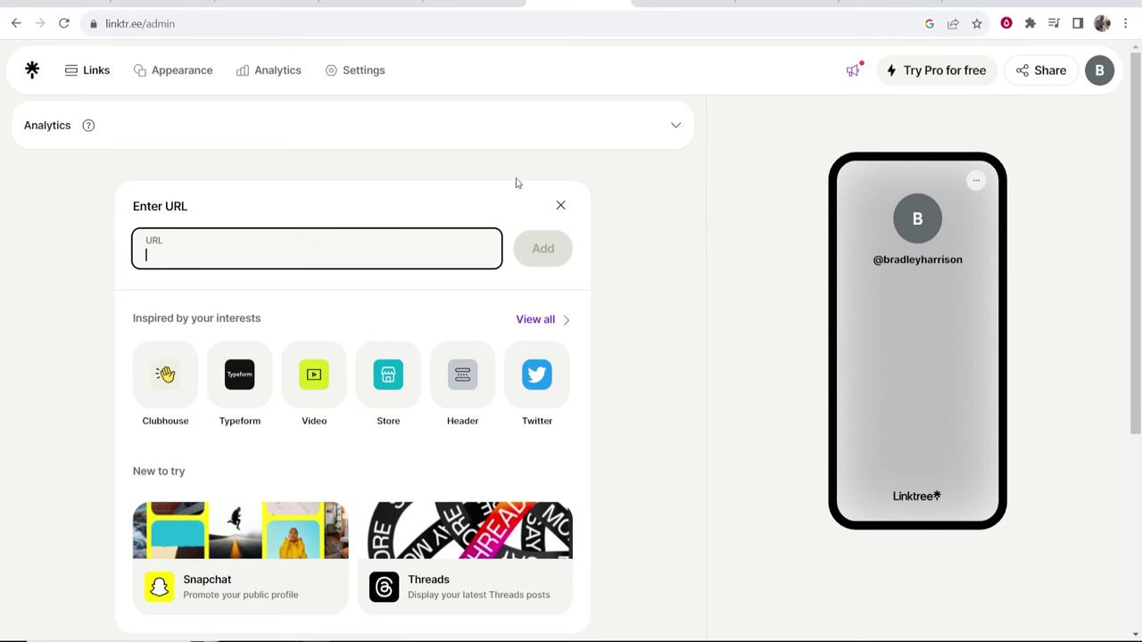
Paste the channel URL into Linktree's URL field and add the link.
left_click(562, 4)
right_click(285, 253)
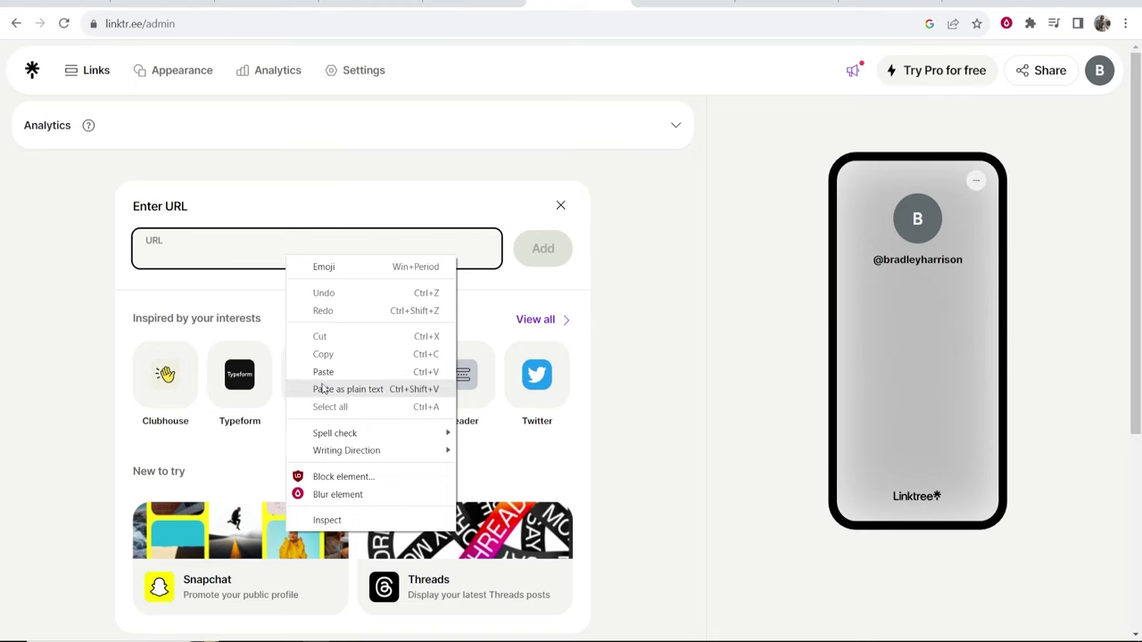
left_click(336, 373)
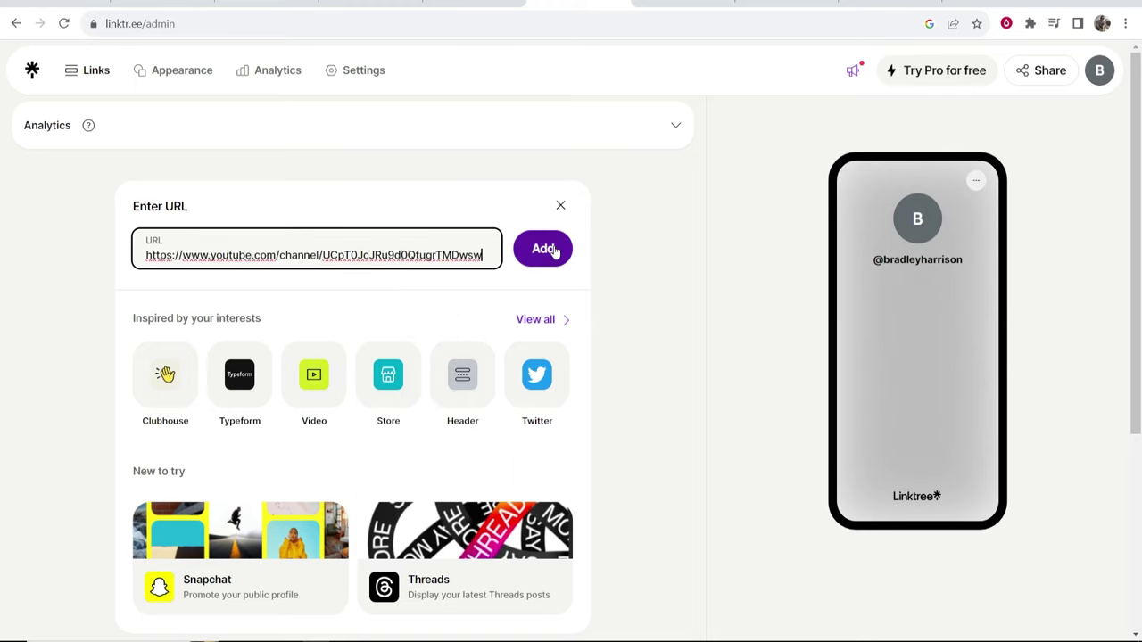
left_click(551, 257)
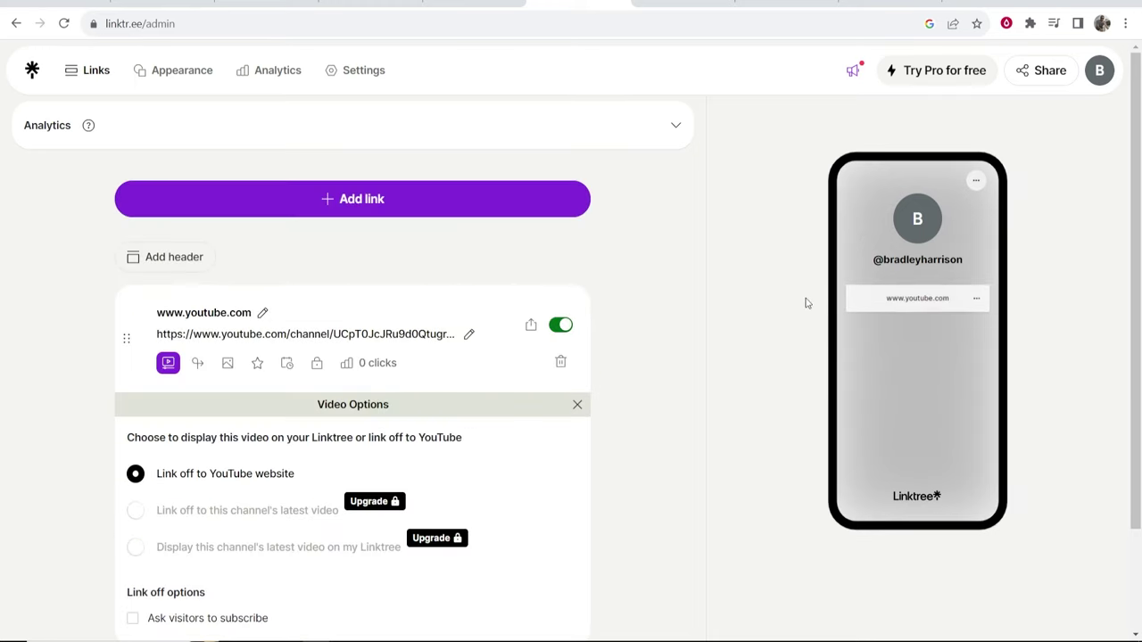
left_click(263, 313)
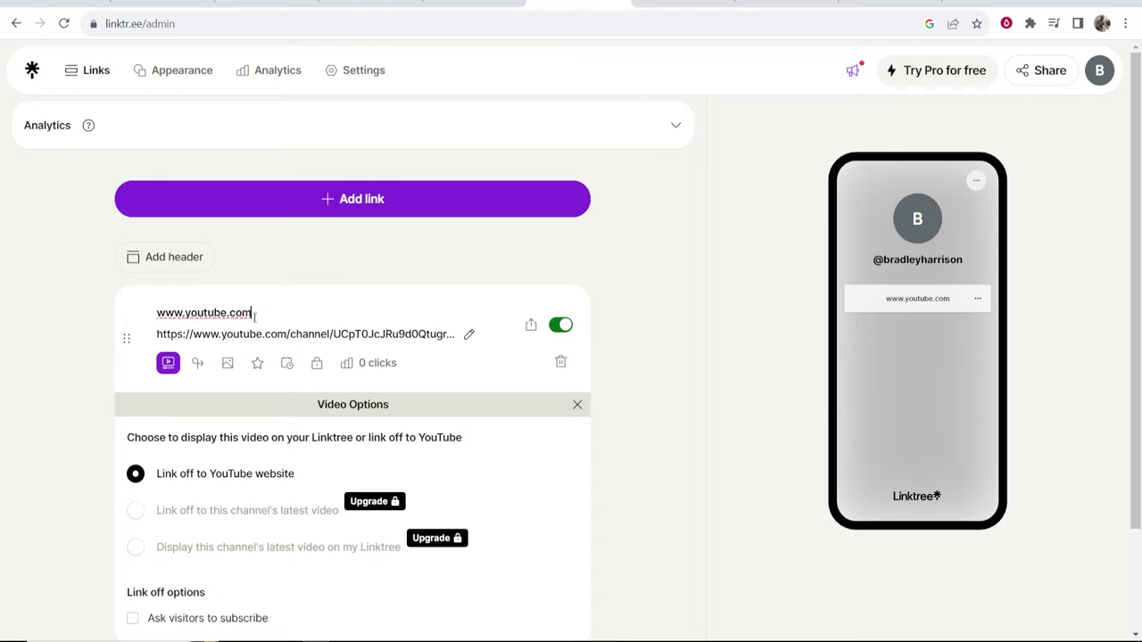
double_click(248, 312)
left_click(252, 312)
left_click_drag(252, 312, 156, 313)
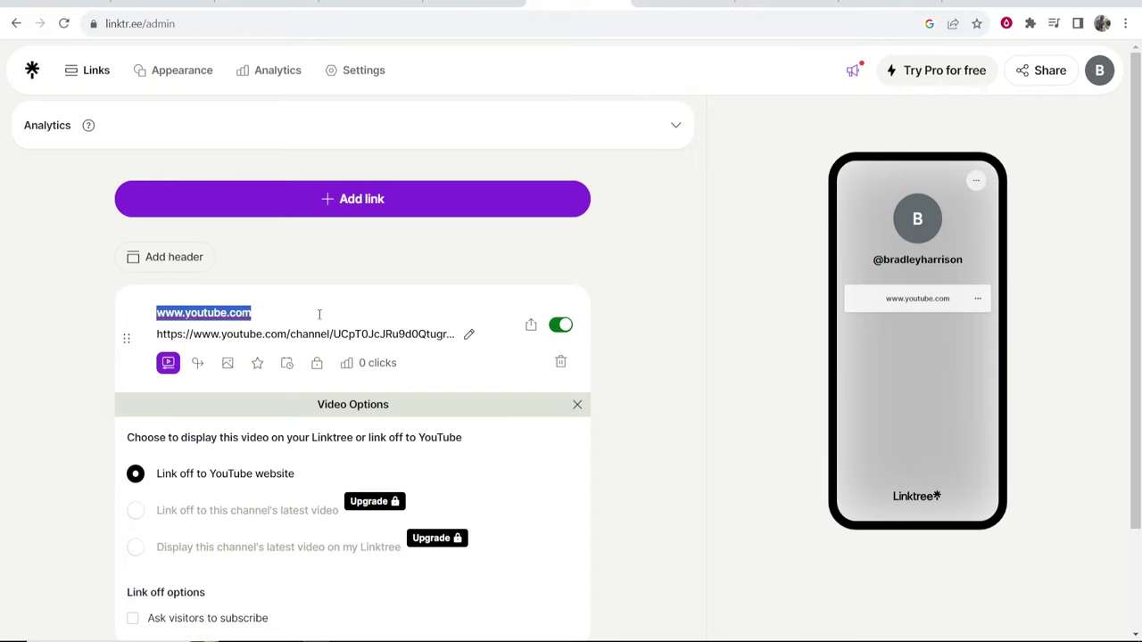
key("BackSpace")
type("YouTube")
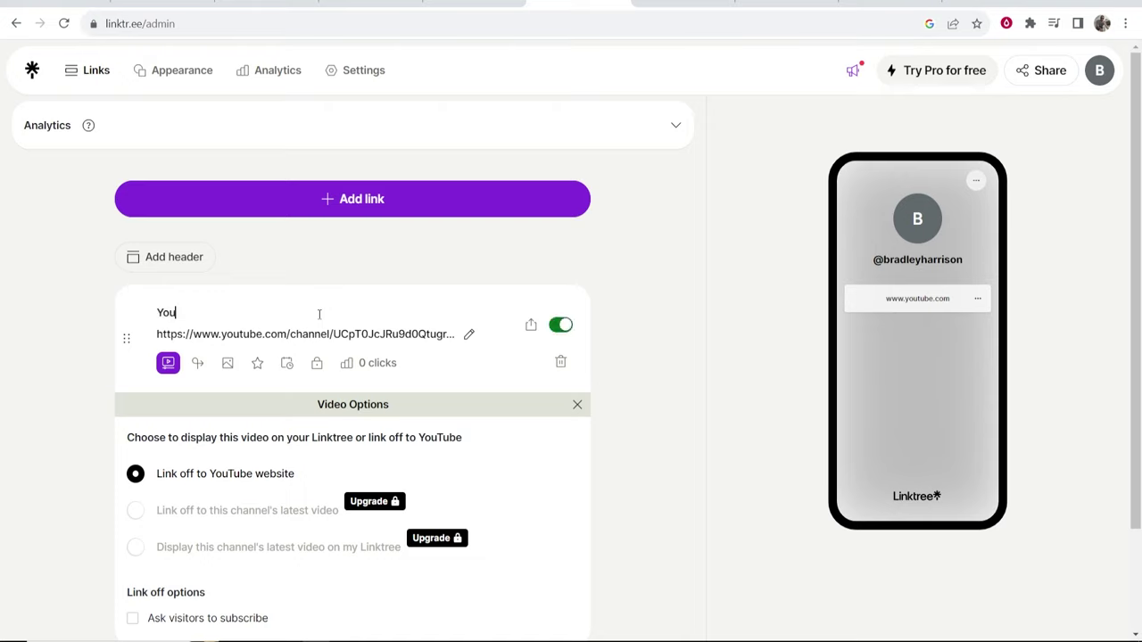
left_click(323, 280)
Set the YouTube play-button icon from Tabler Icons as the link's thumbnail.
left_click(229, 364)
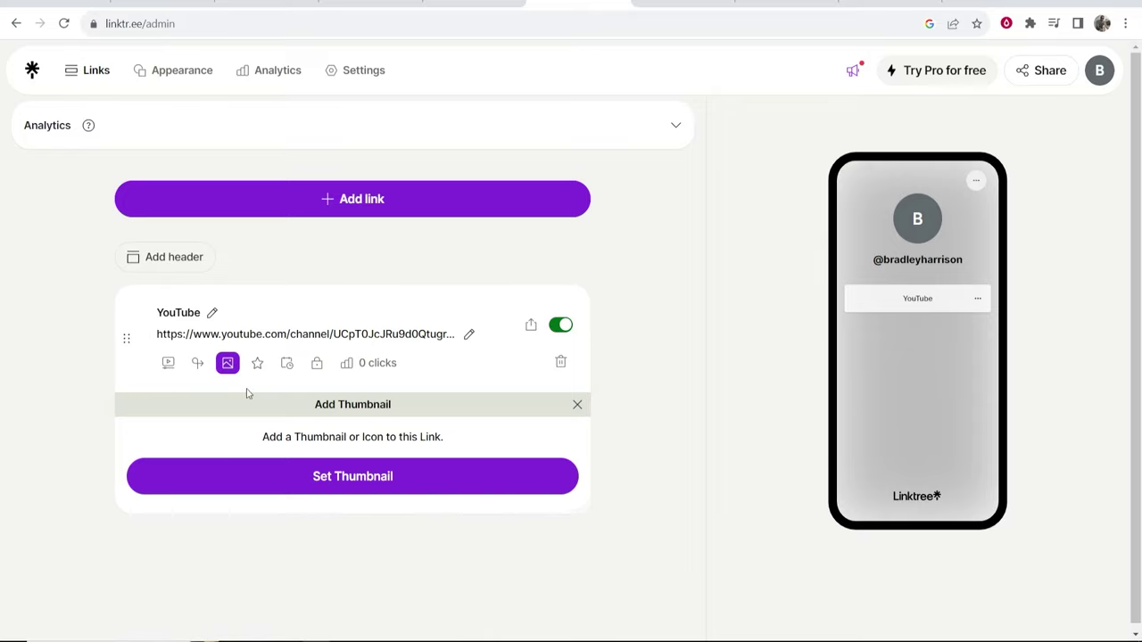
left_click(349, 475)
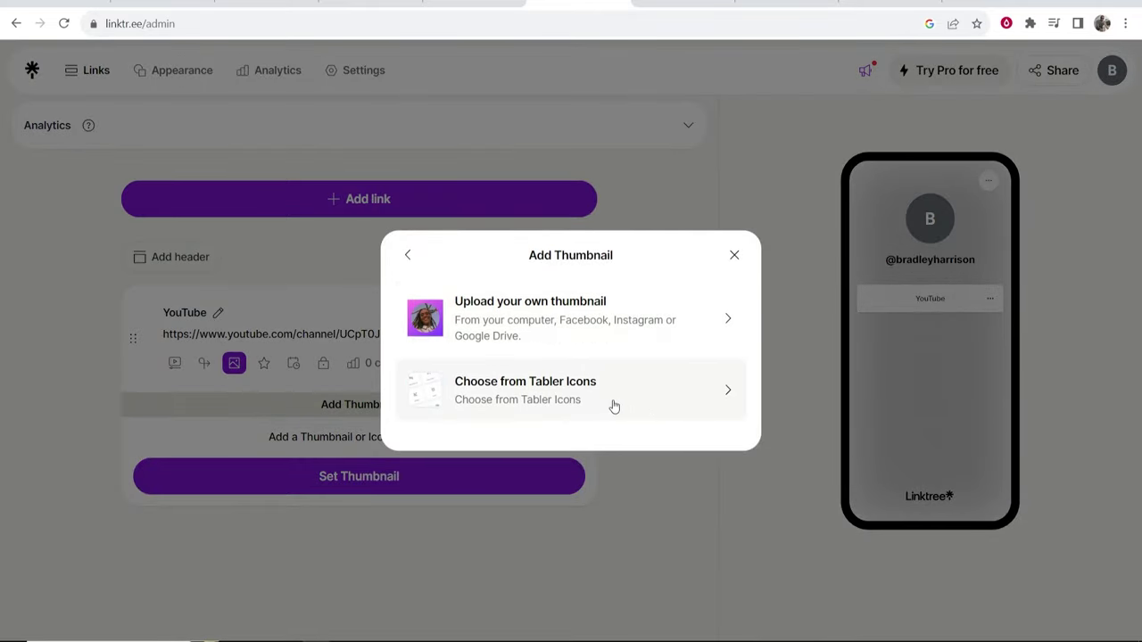
left_click(523, 400)
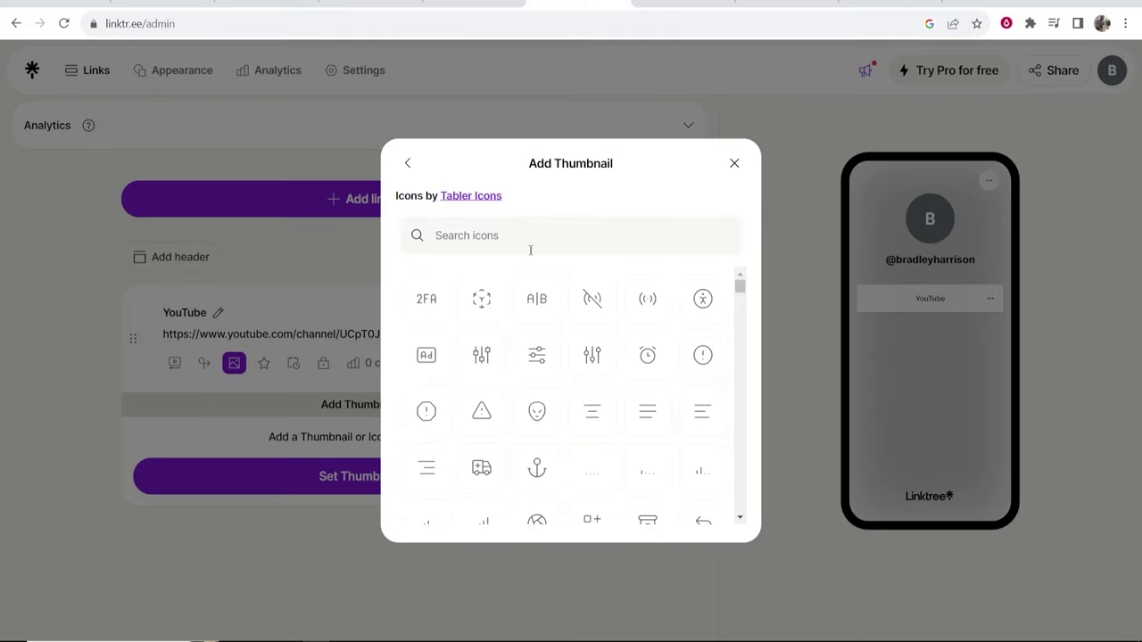
left_click(507, 228)
type("youtube")
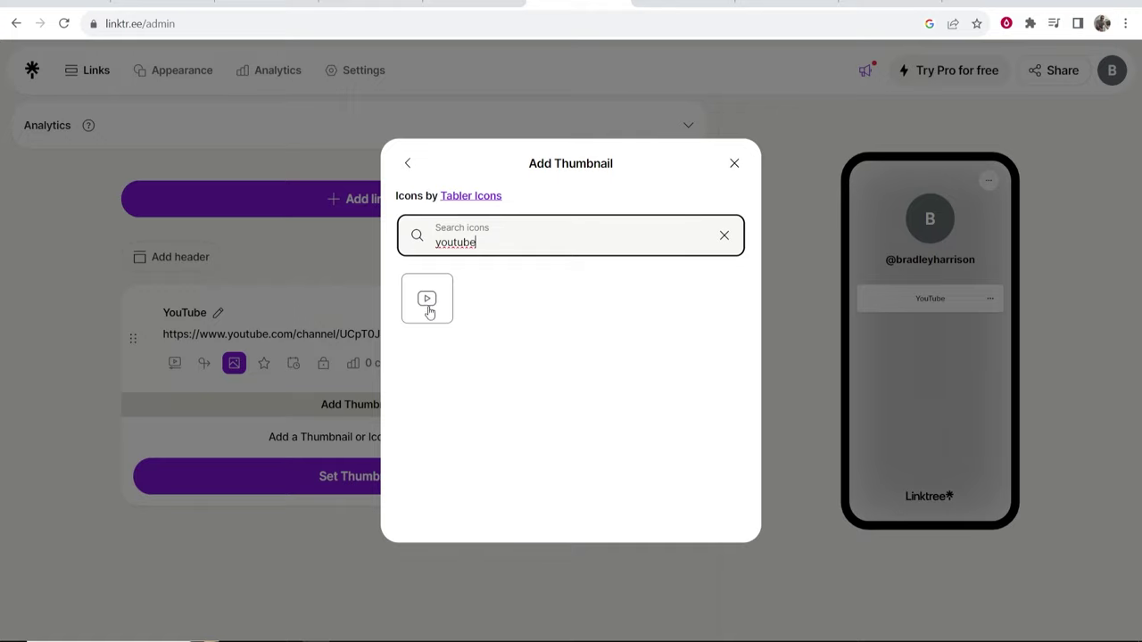
left_click(428, 303)
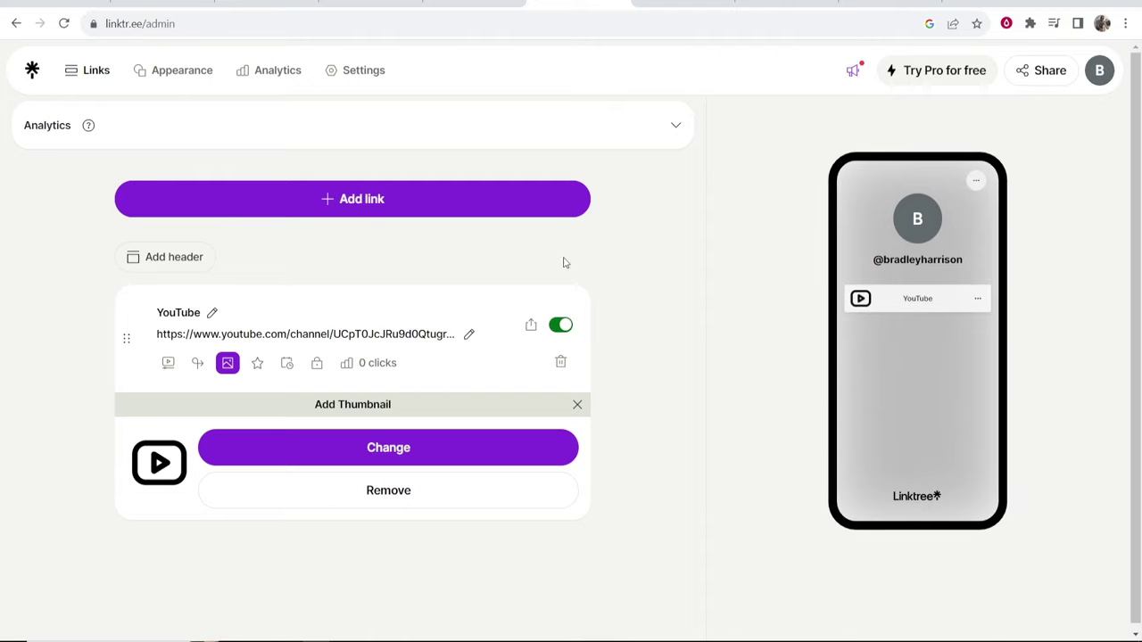
left_click(214, 312)
Search the web for 'emoji' in a new tab and open getemoji.com.
left_click(960, 4)
type("emoji")
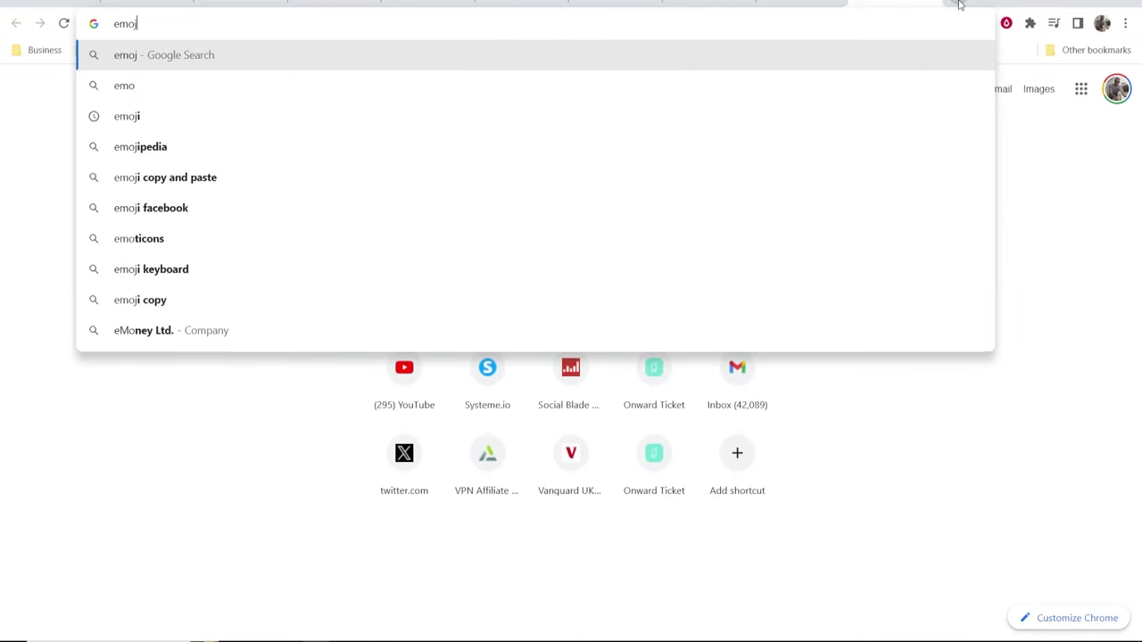
key("Return")
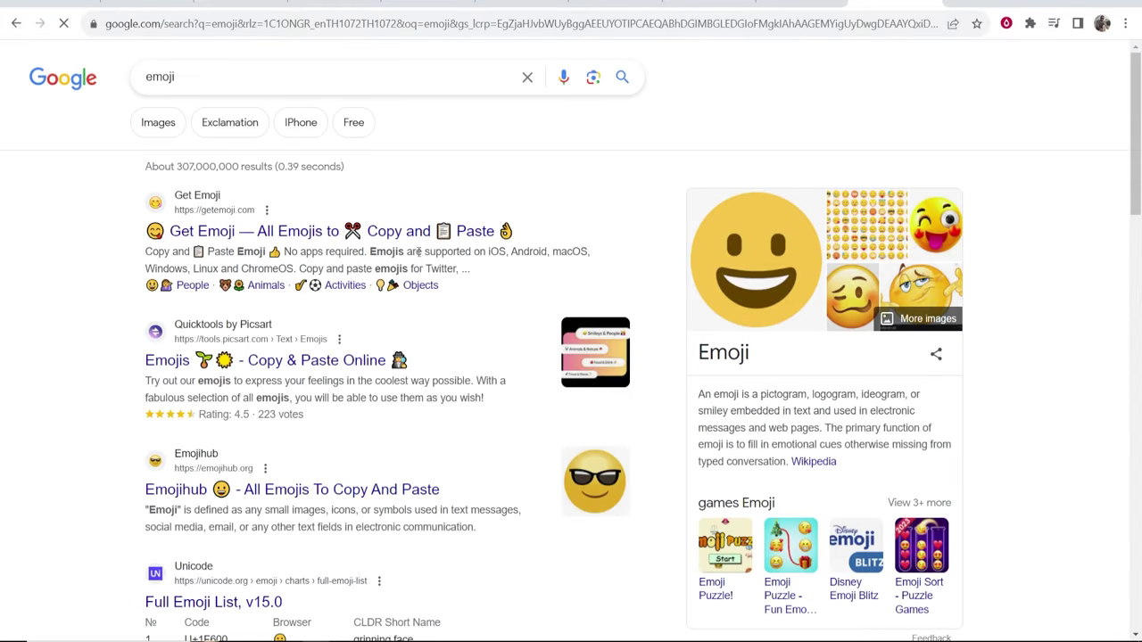
left_click(381, 234)
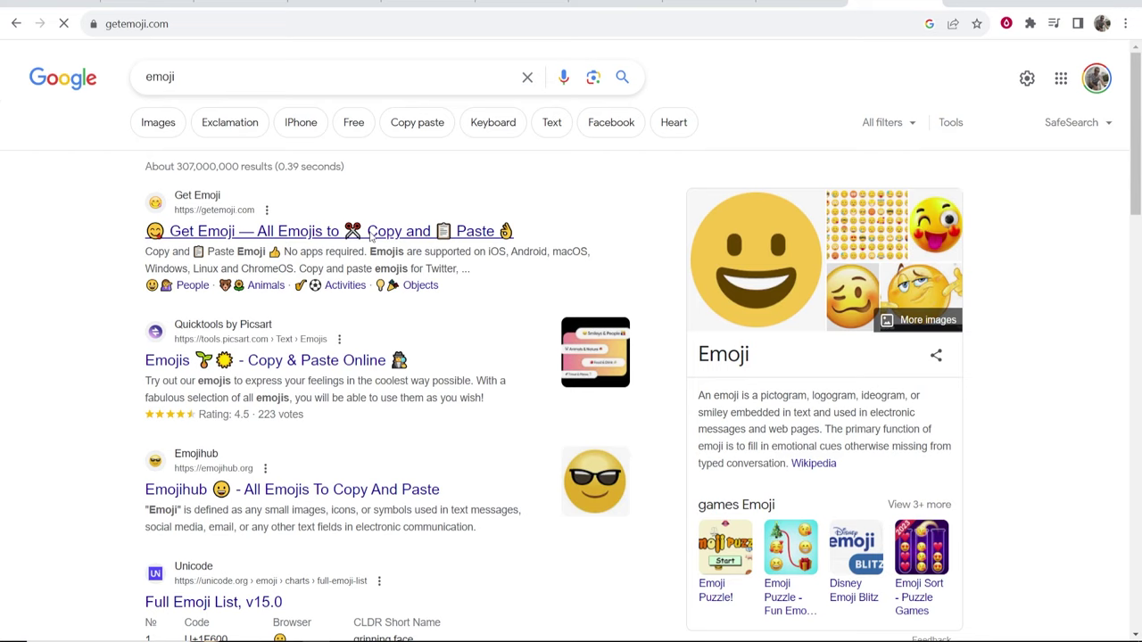
Search 'video' and copy the Video Camera emoji from its Emojipedia page.
left_click(273, 271)
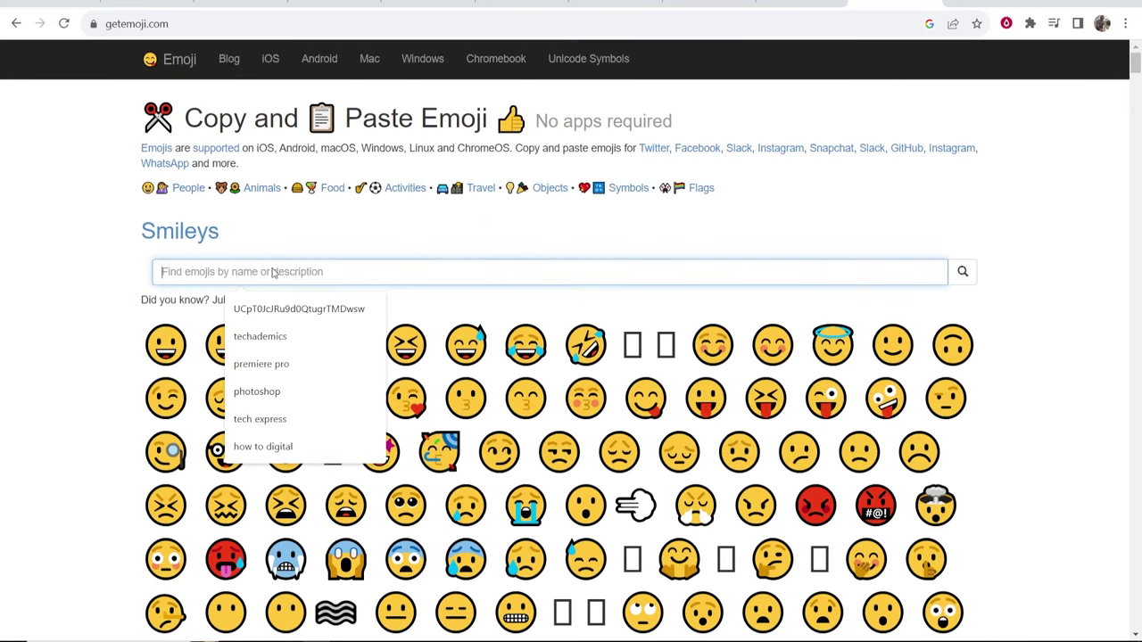
type("video")
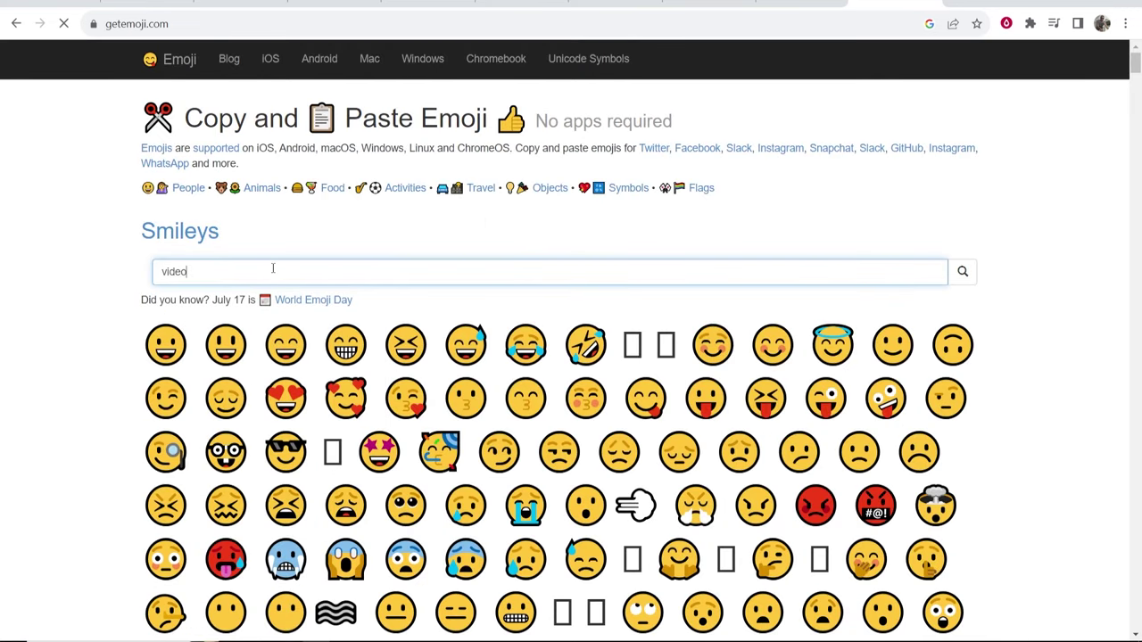
key("Return")
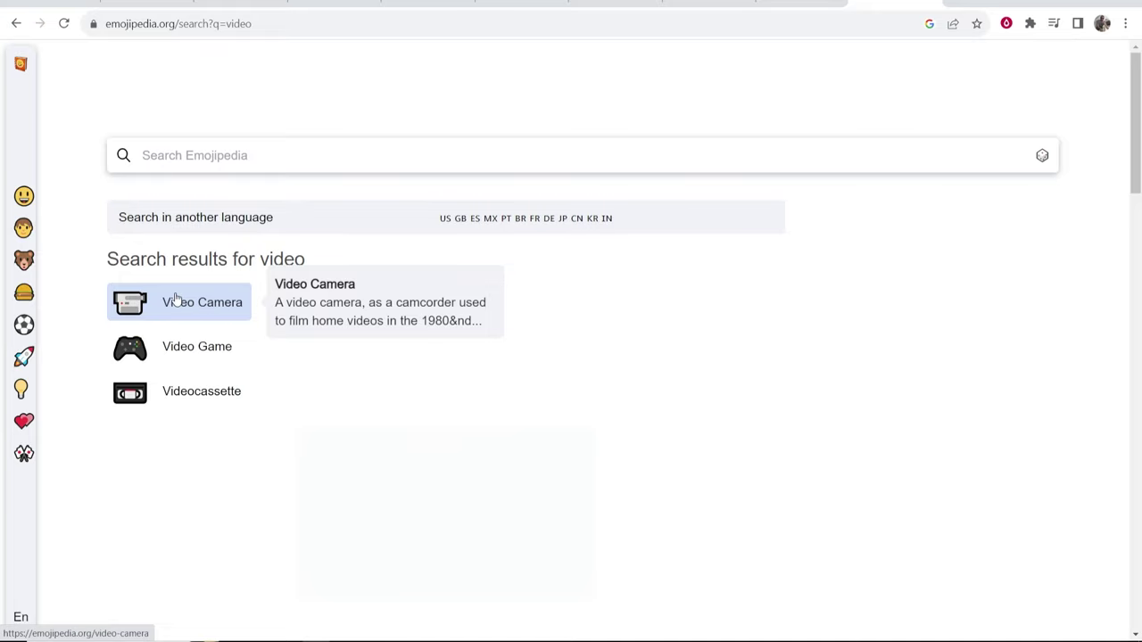
left_click(150, 306)
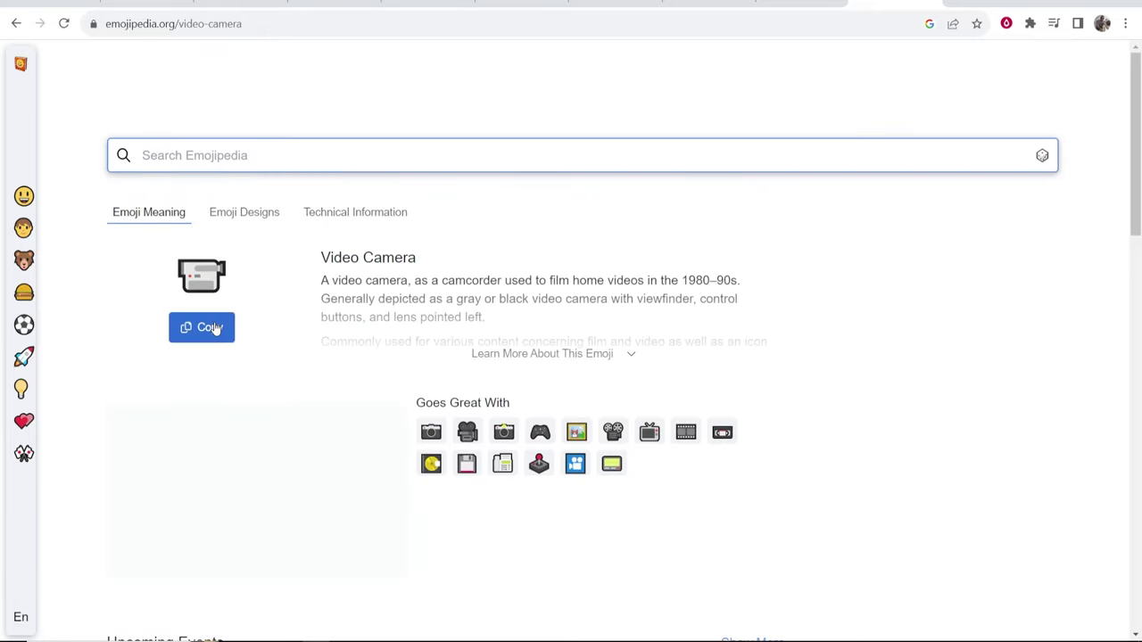
left_click(216, 329)
left_click(704, 10)
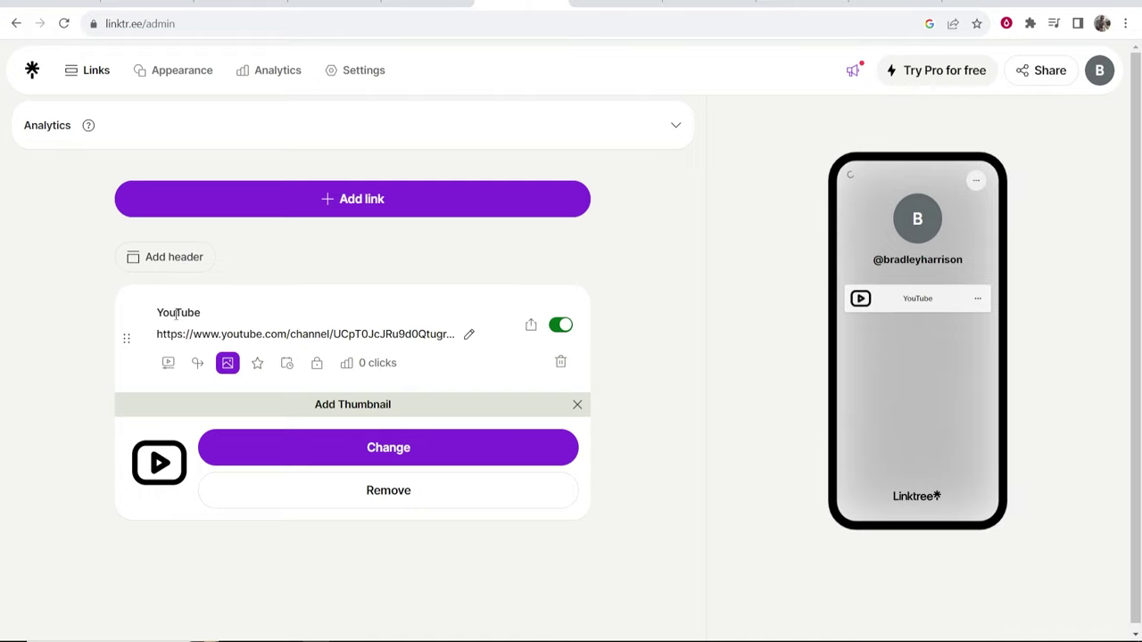
Paste the video-camera emoji before 'YouTube' in the link title and save.
left_click(158, 313)
key("ctrl+v")
key("Return")
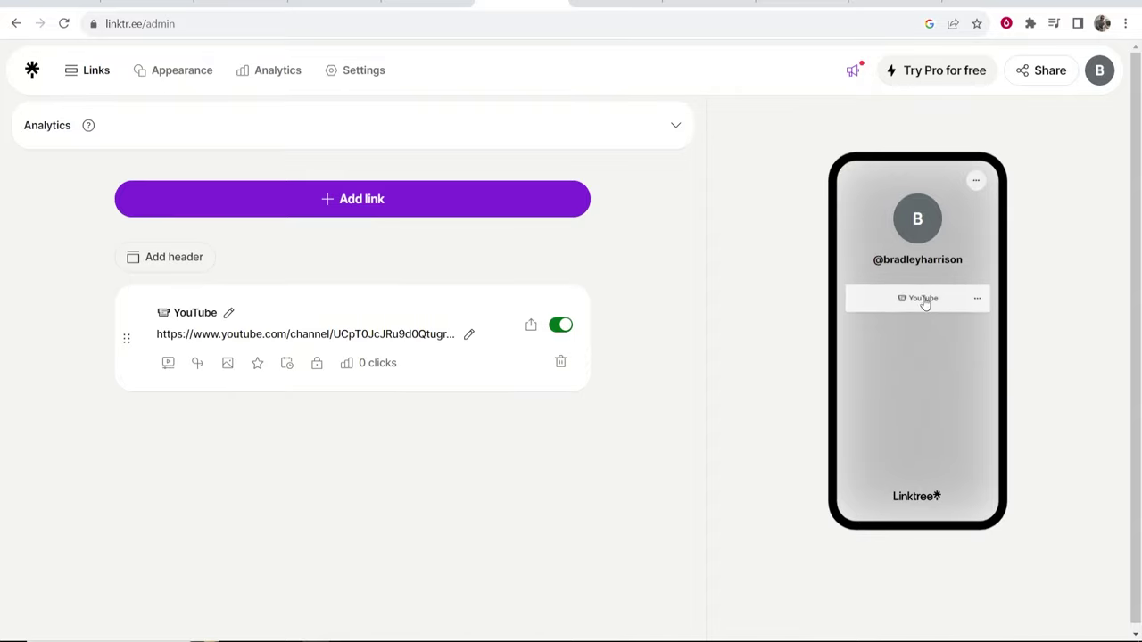
left_click(295, 198)
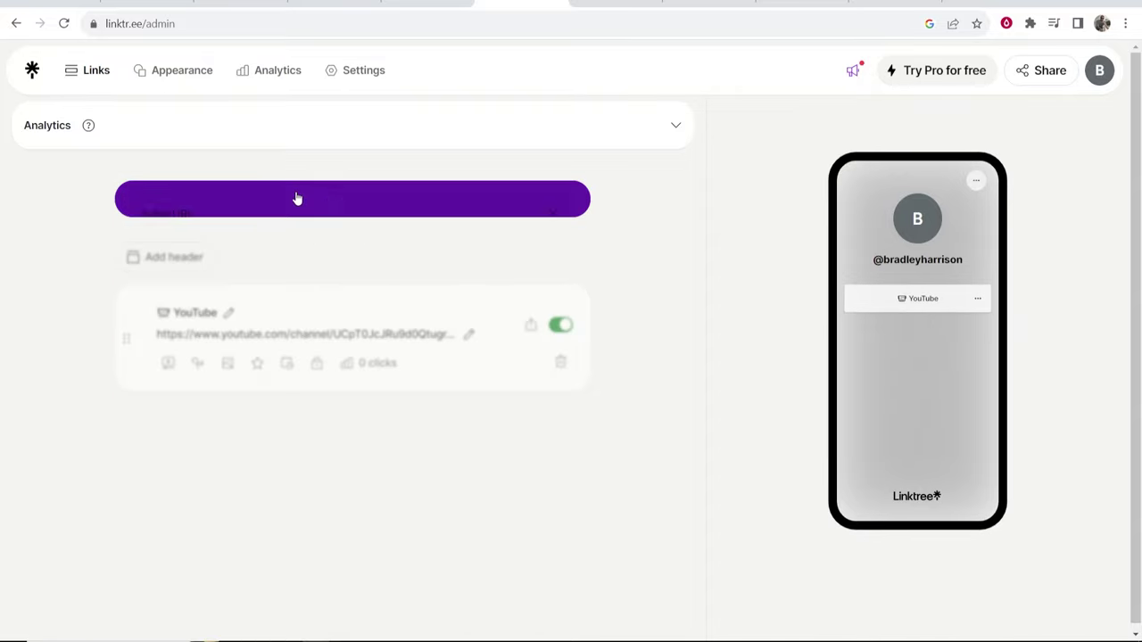
left_click(233, 243)
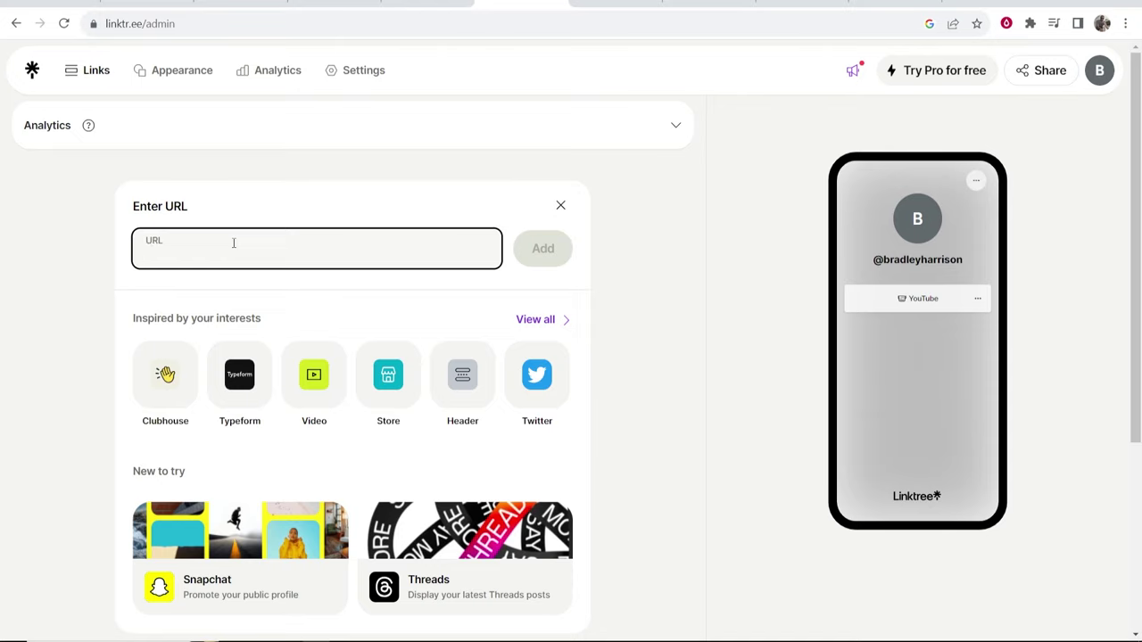
type("www.google.com")
left_click(543, 239)
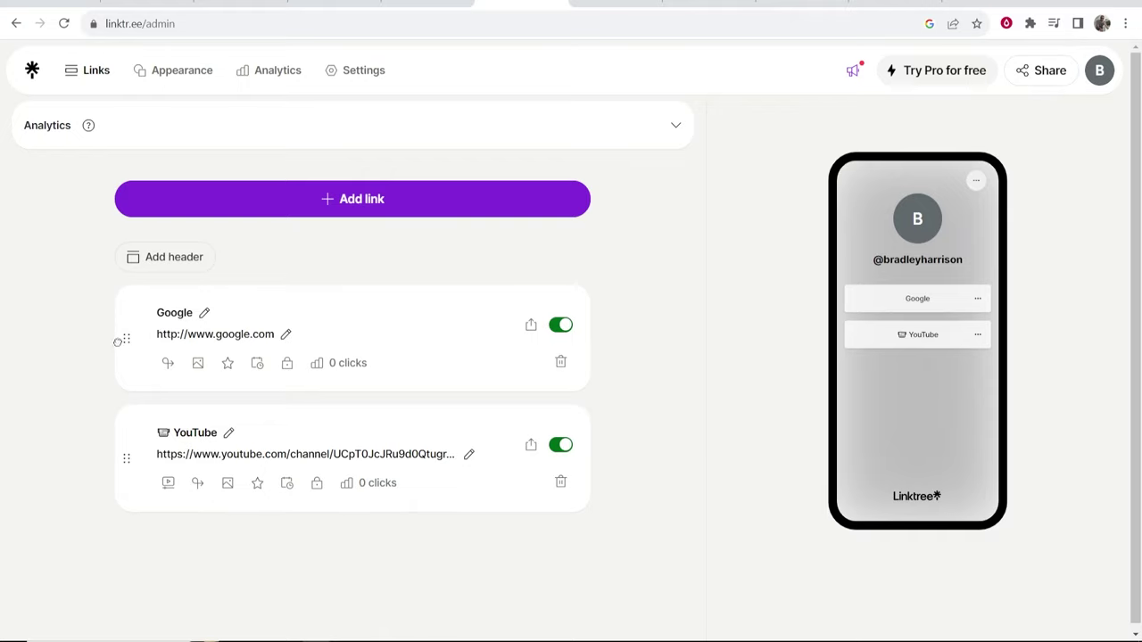
left_click_drag(117, 341, 113, 428)
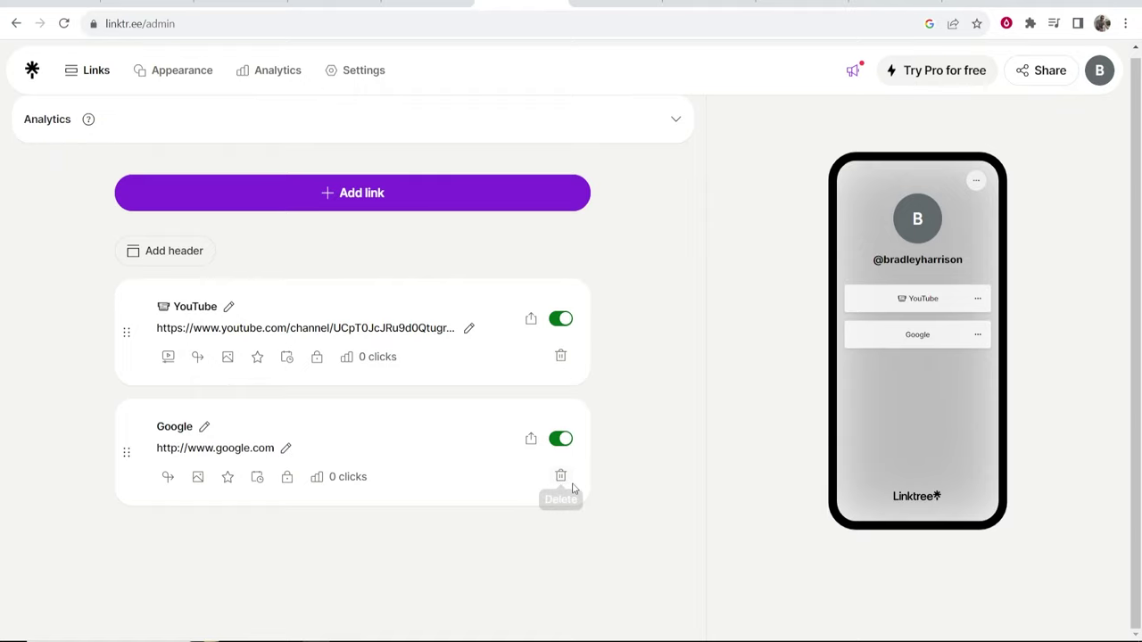
On the Appearance page, enter the profile bio 'A bio about me.'.
left_click(184, 70)
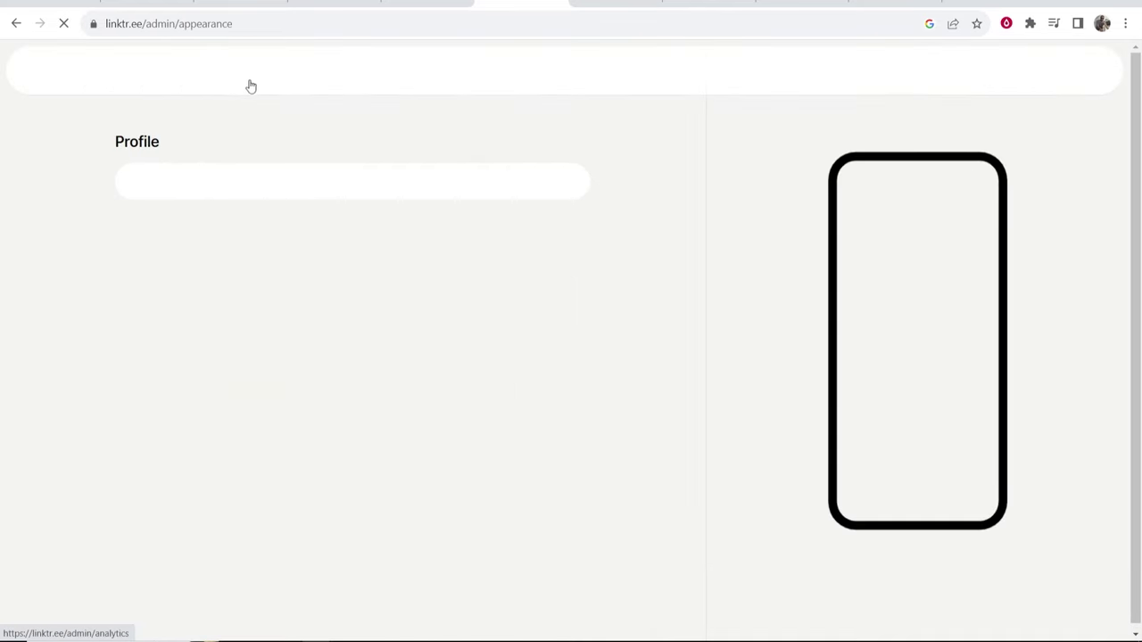
left_click_drag(168, 141, 111, 141)
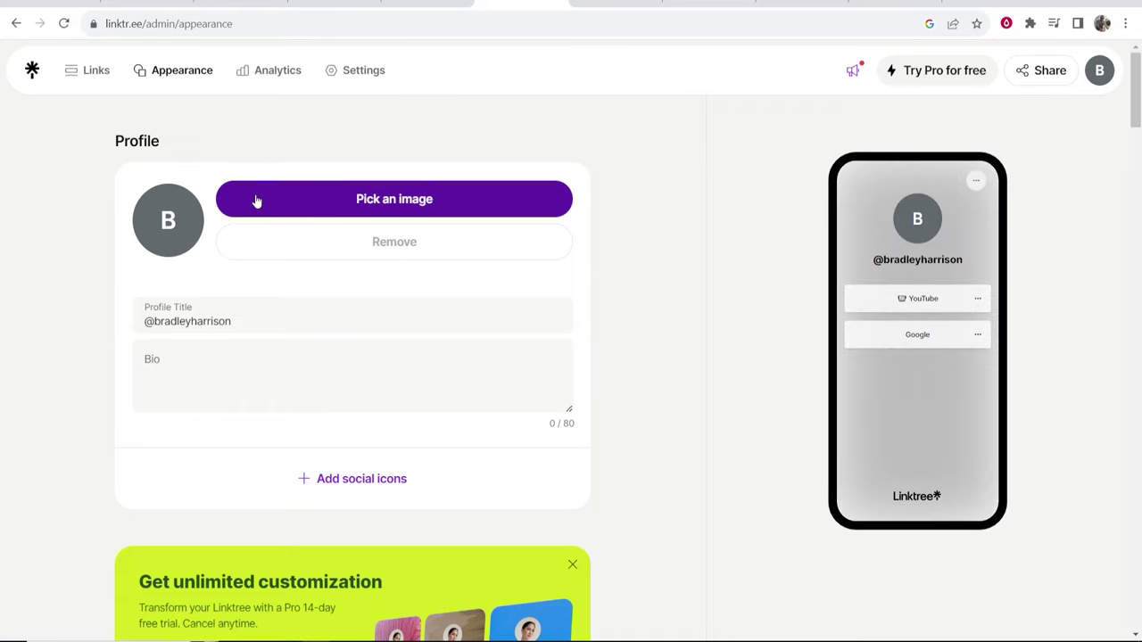
left_click(237, 343)
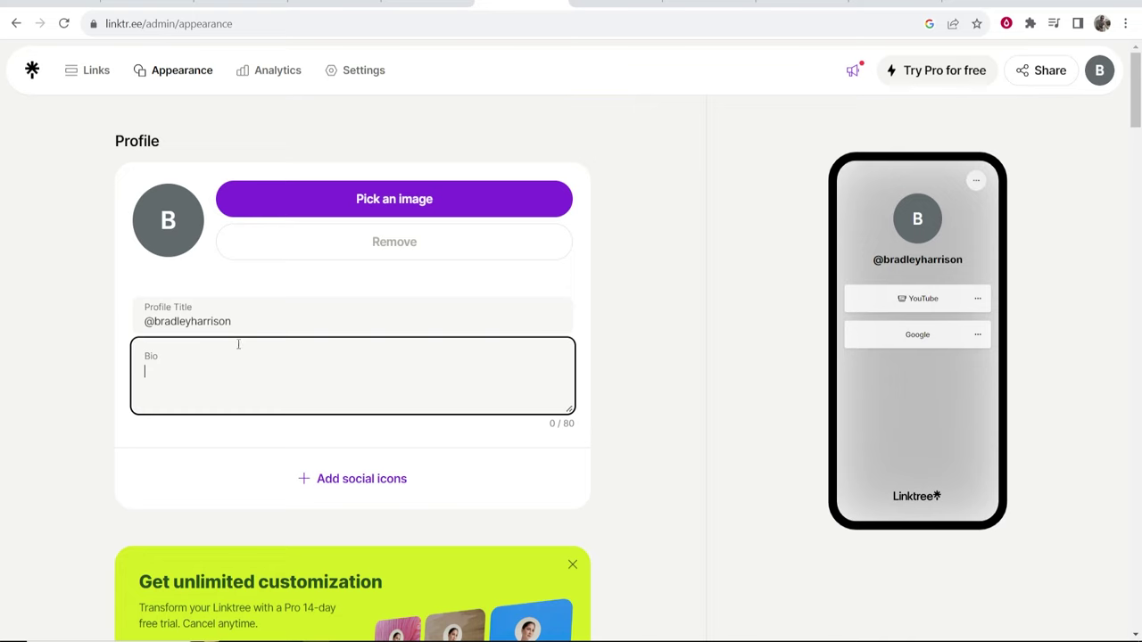
type("A bio about me.")
left_click(642, 298)
scroll(642, 298, "down", 1)
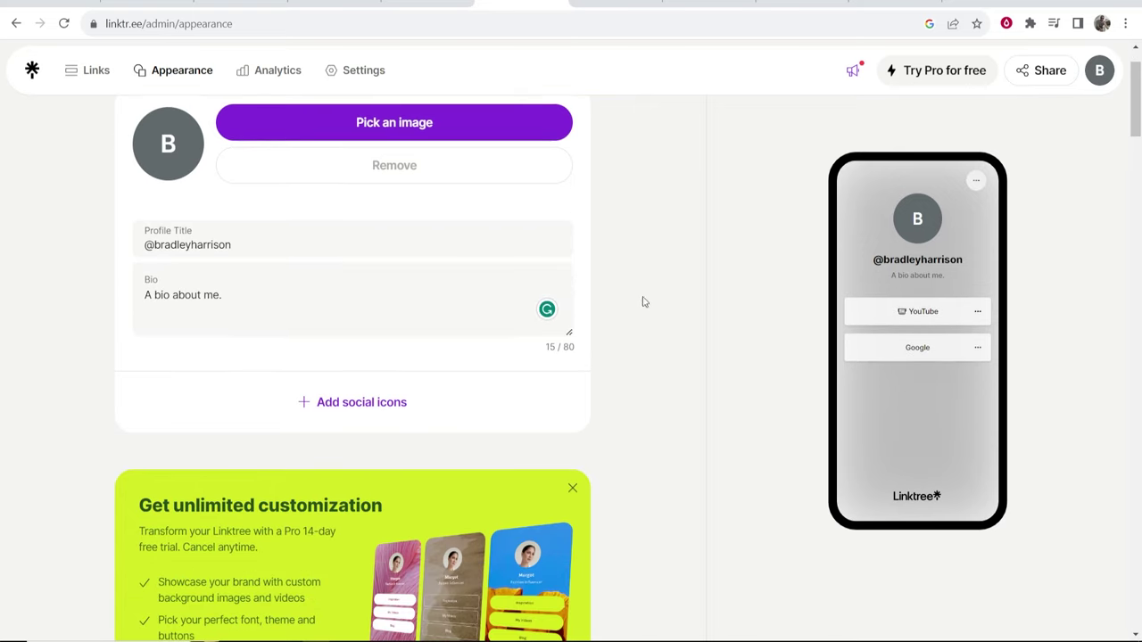
Browse the social icon list, pick Twitter (Elon's version), then close the dialog without adding it.
left_click(332, 404)
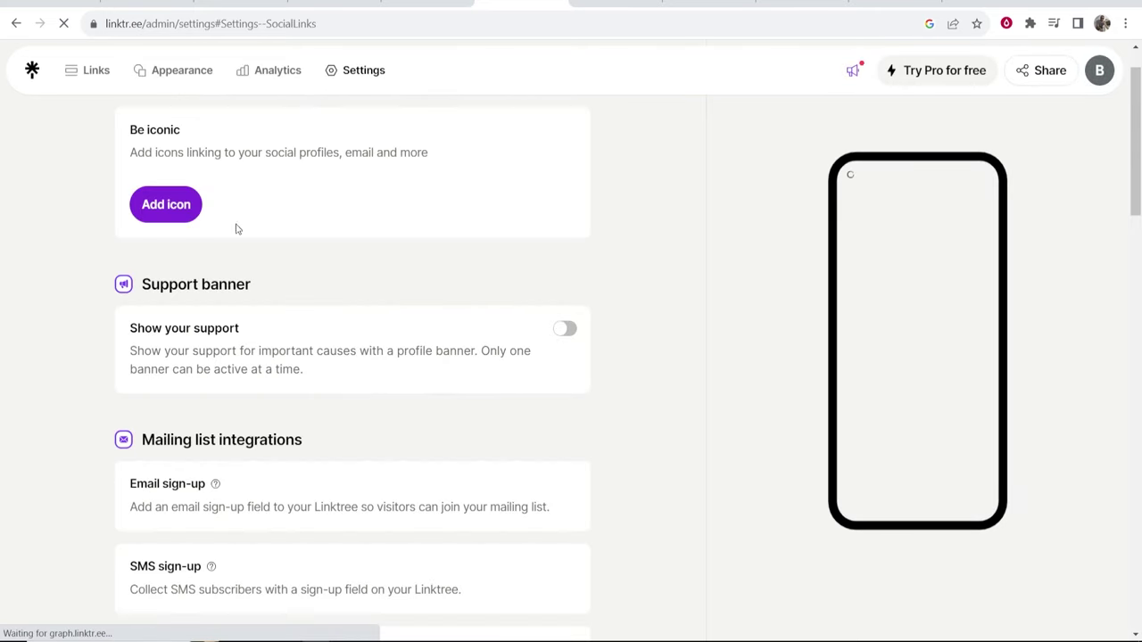
left_click(166, 205)
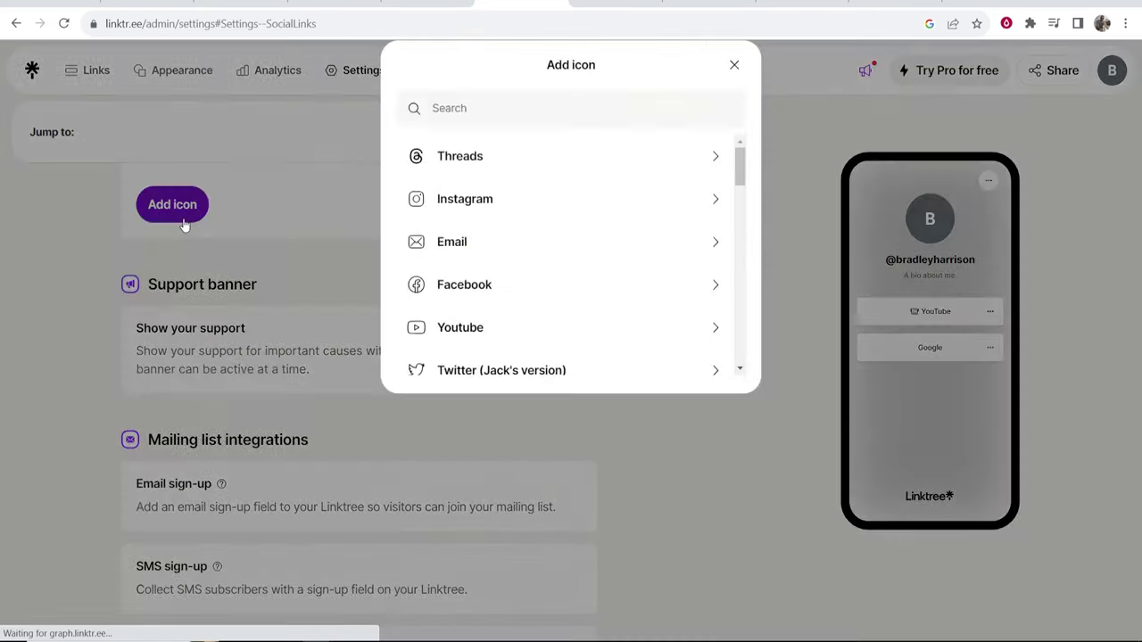
scroll(489, 325, "down", 3)
scroll(514, 352, "down", 10)
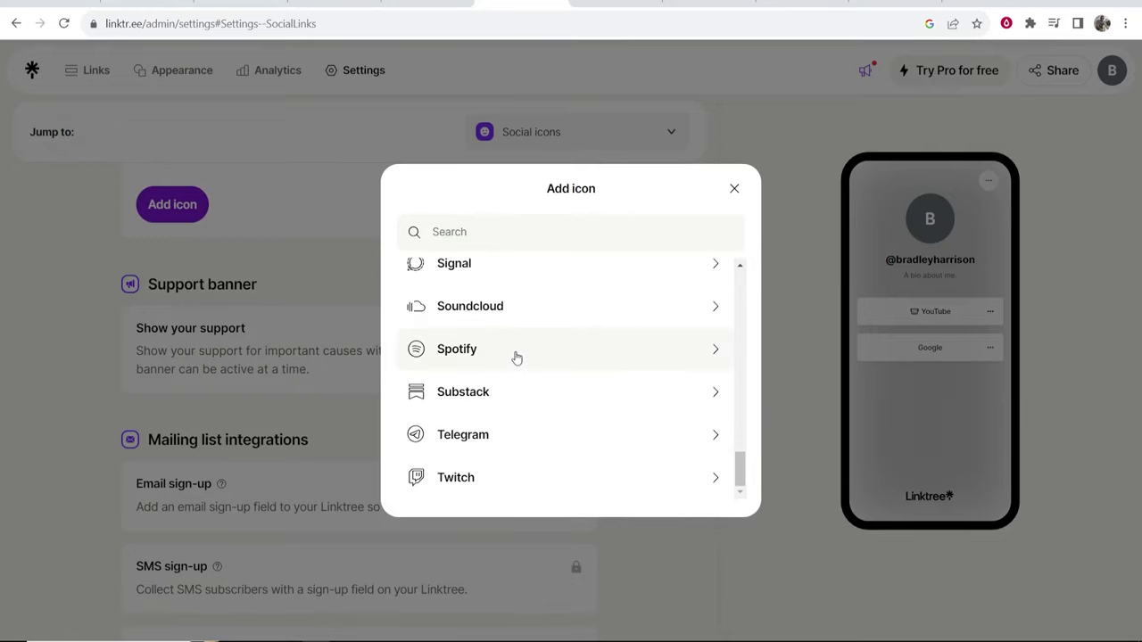
scroll(536, 361, "up", 10)
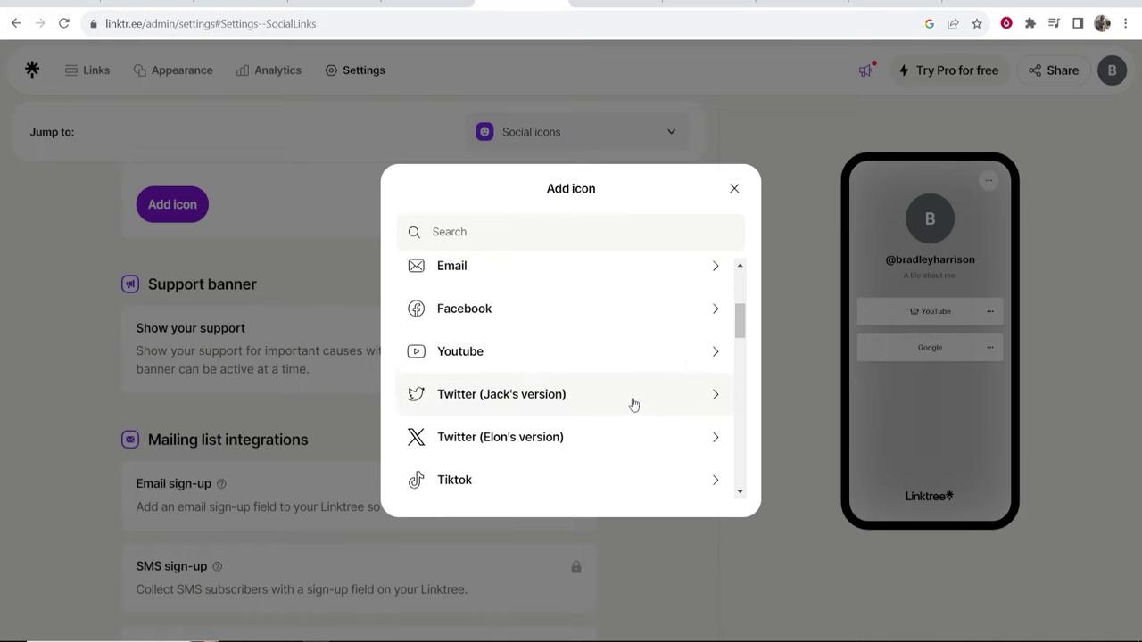
left_click(517, 453)
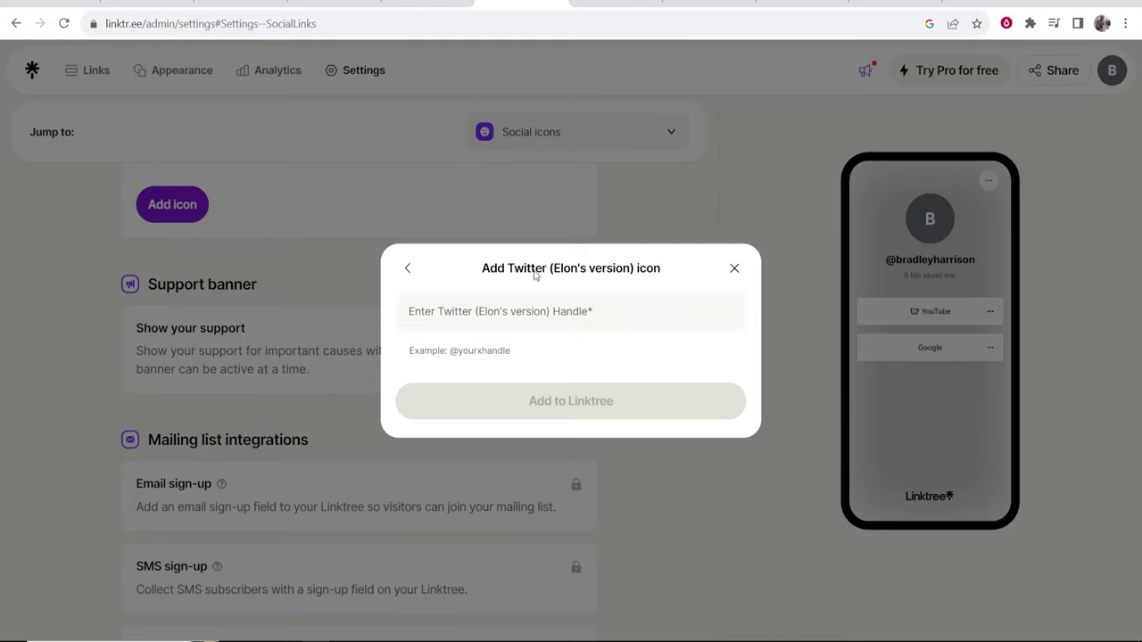
left_click(214, 80)
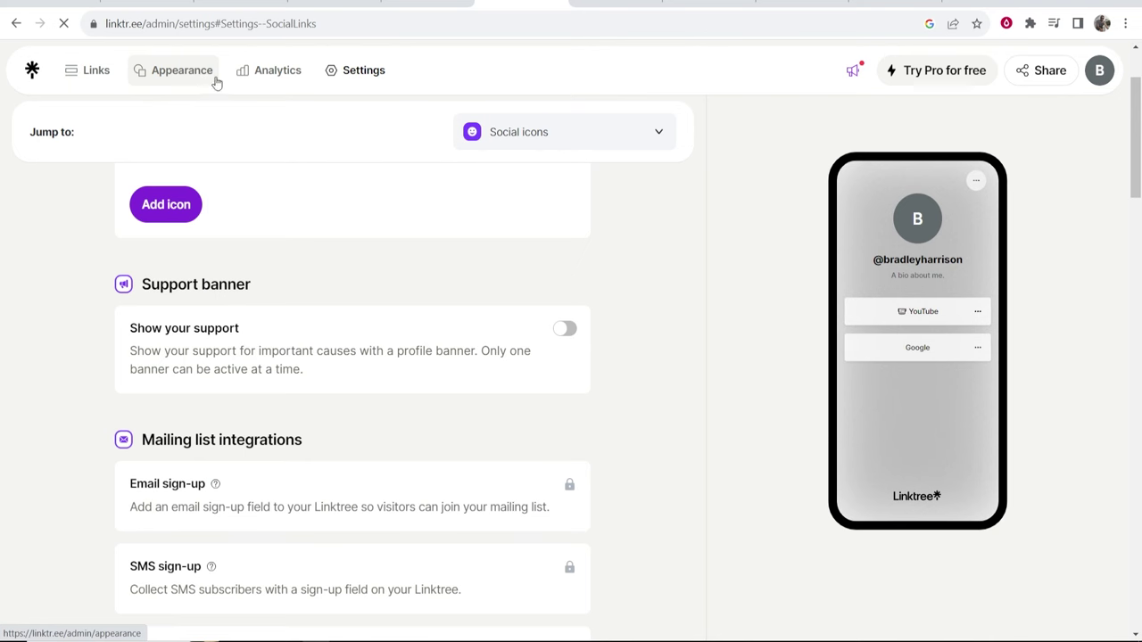
left_click(184, 76)
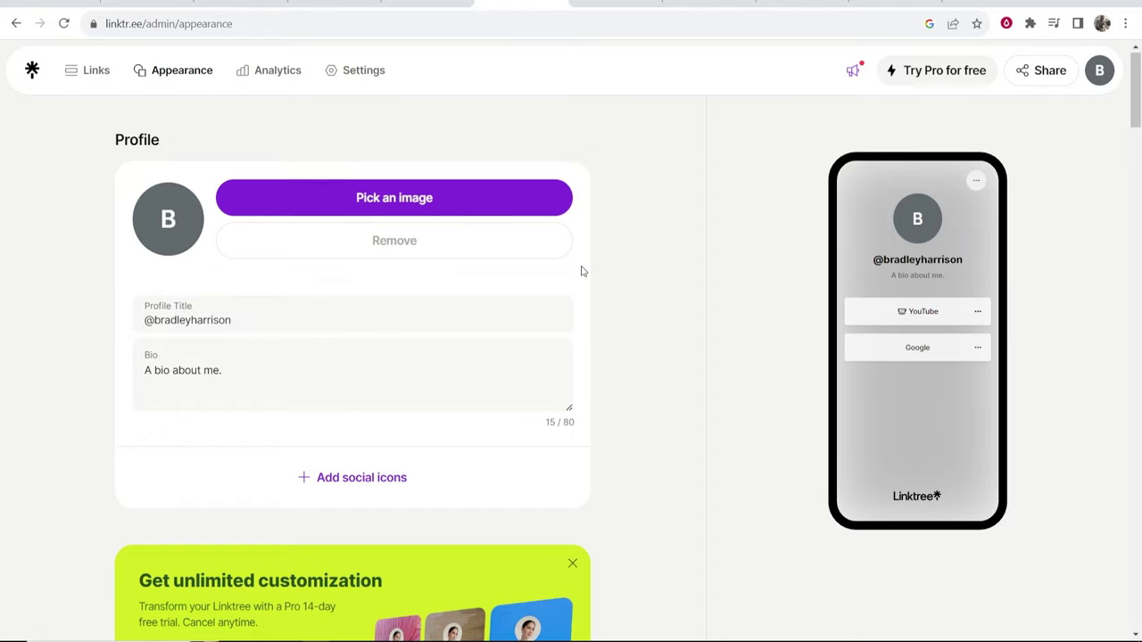
scroll(581, 270, "down", 9)
scroll(574, 272, "down", 1)
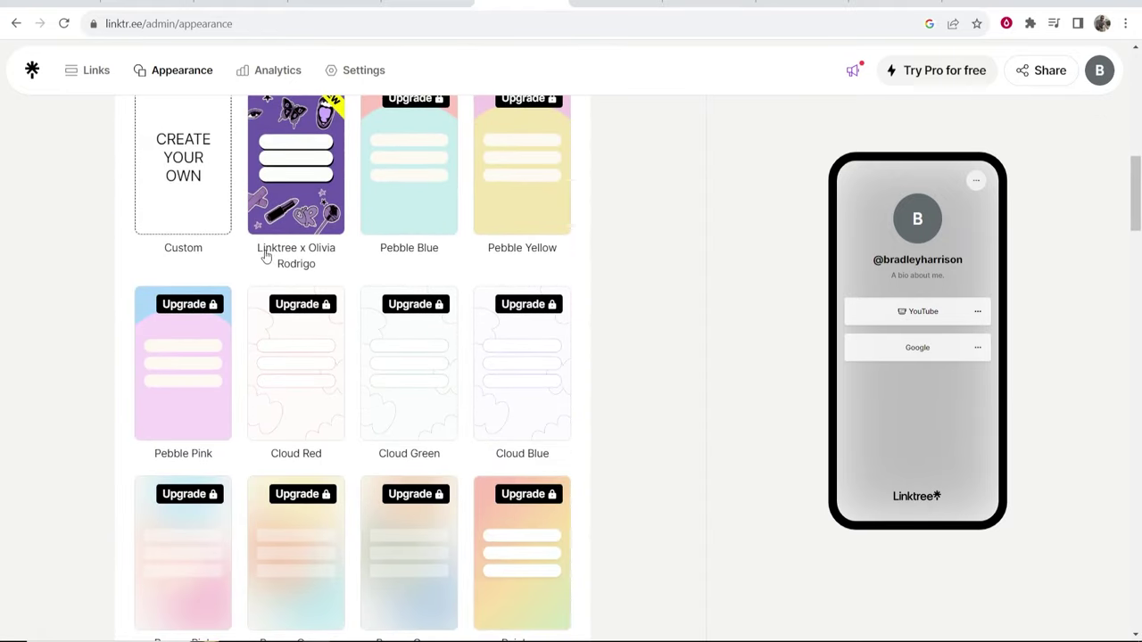
scroll(308, 308, "up", 2)
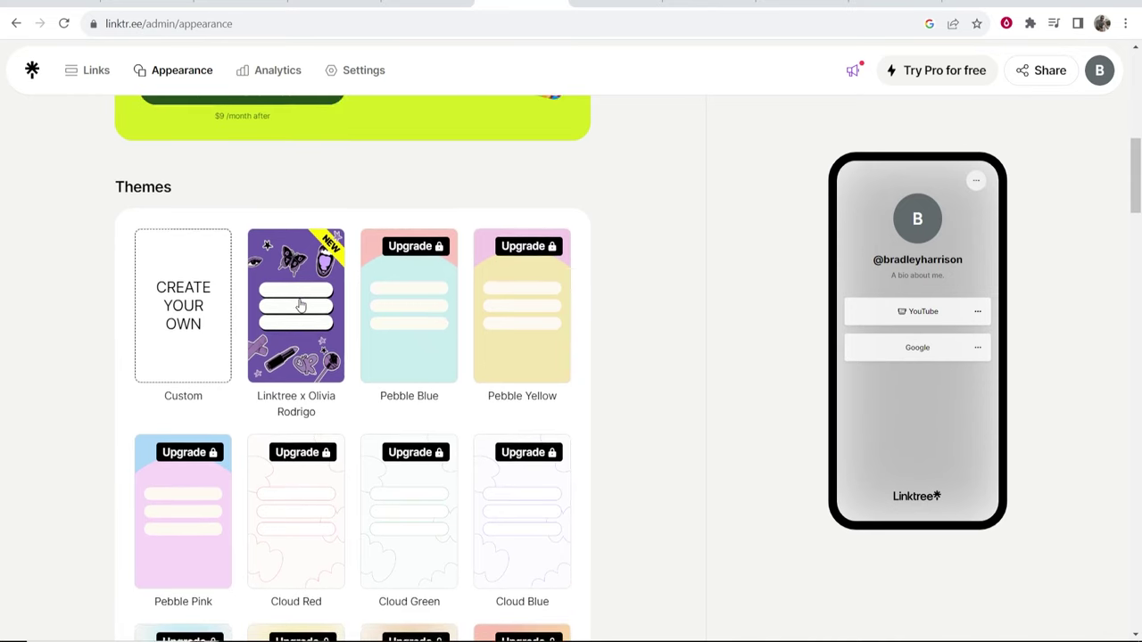
scroll(268, 304, "down", 8)
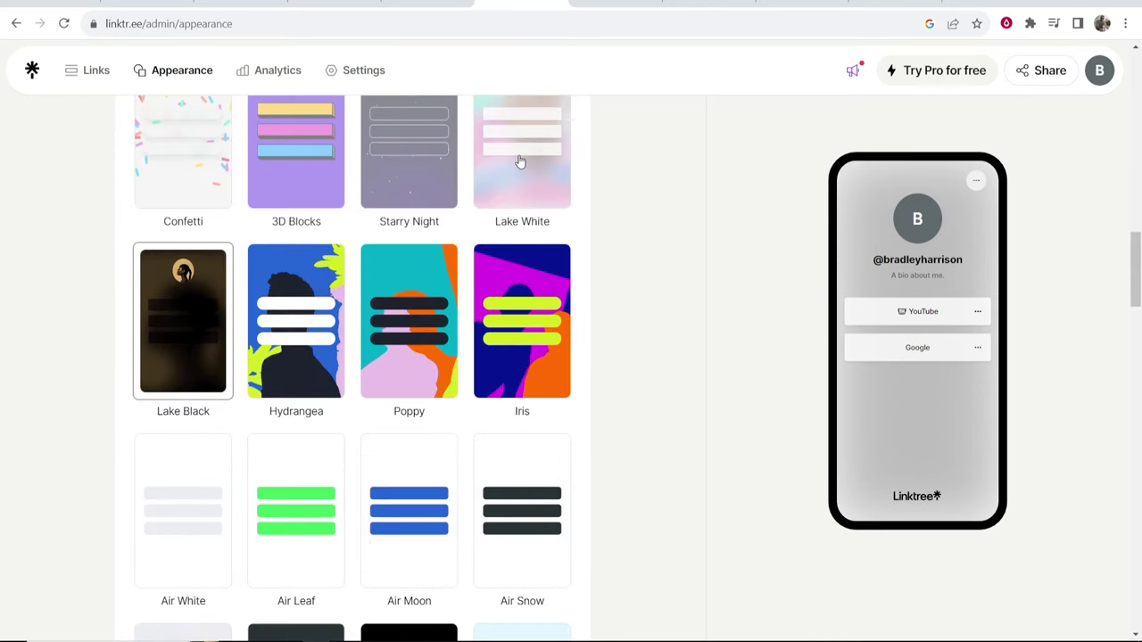
scroll(469, 402, "up", 1)
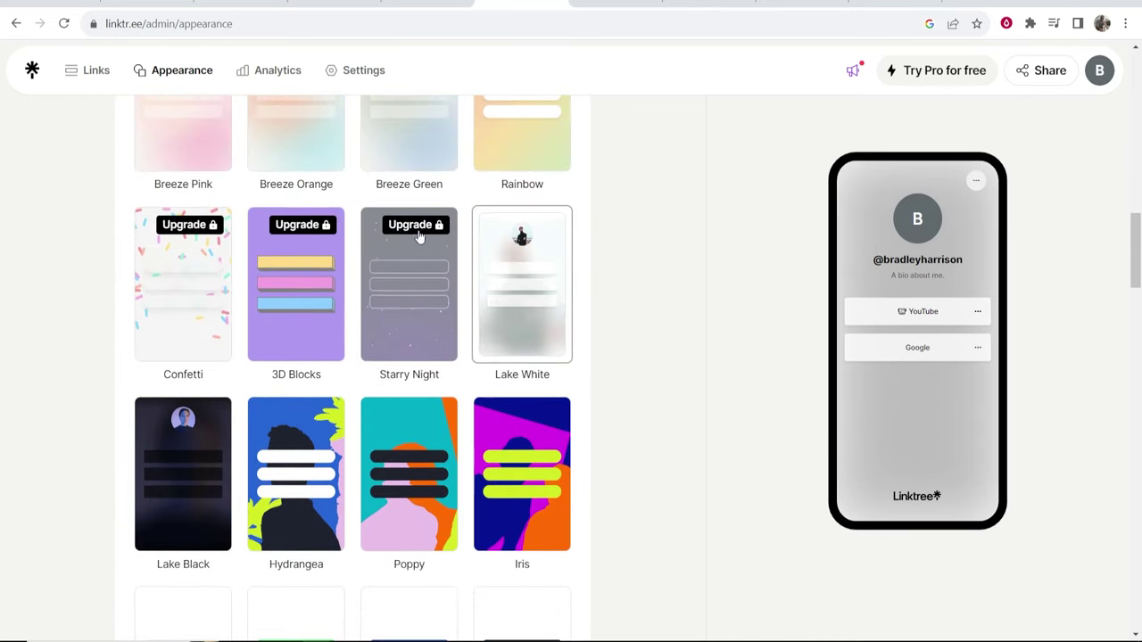
scroll(467, 404, "down", 3)
scroll(469, 404, "down", 5)
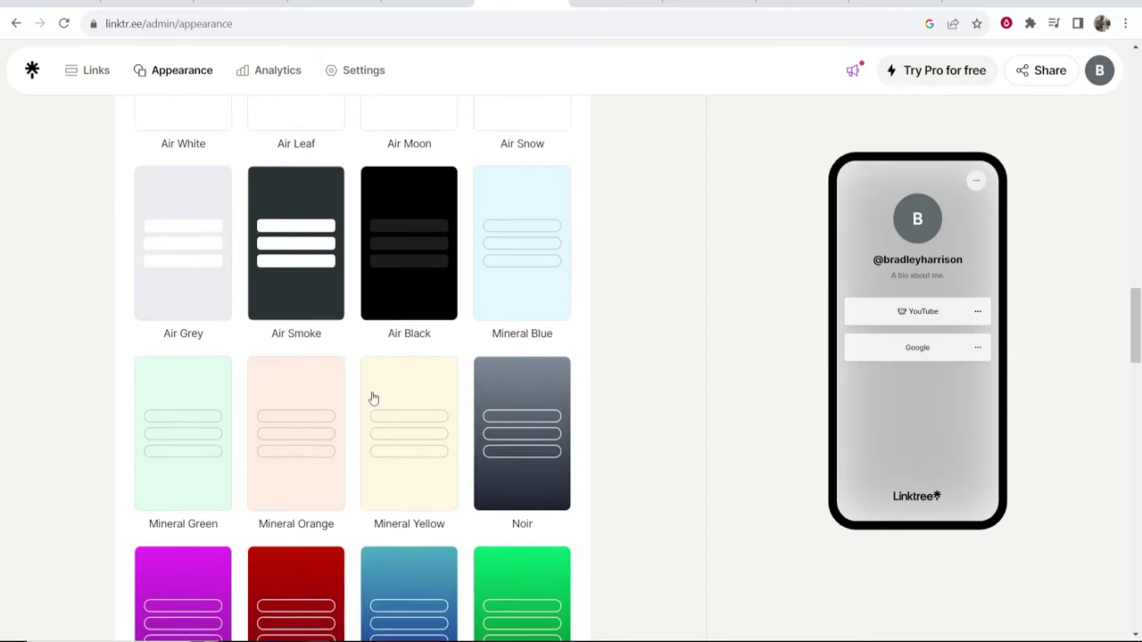
scroll(451, 359, "down", 1)
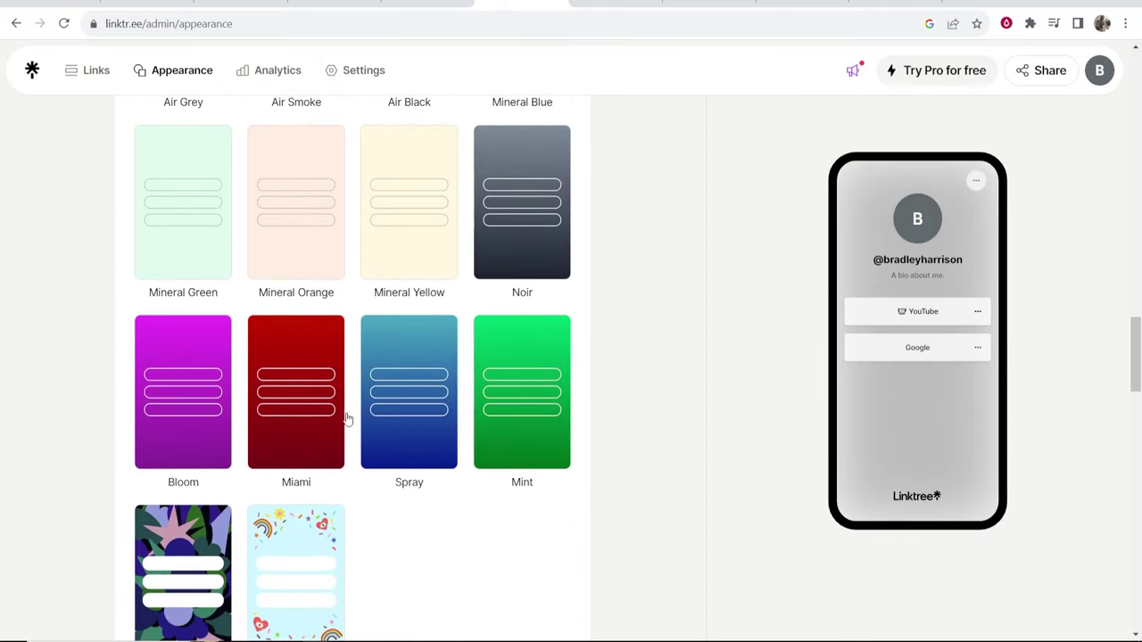
scroll(429, 395, "down", 5)
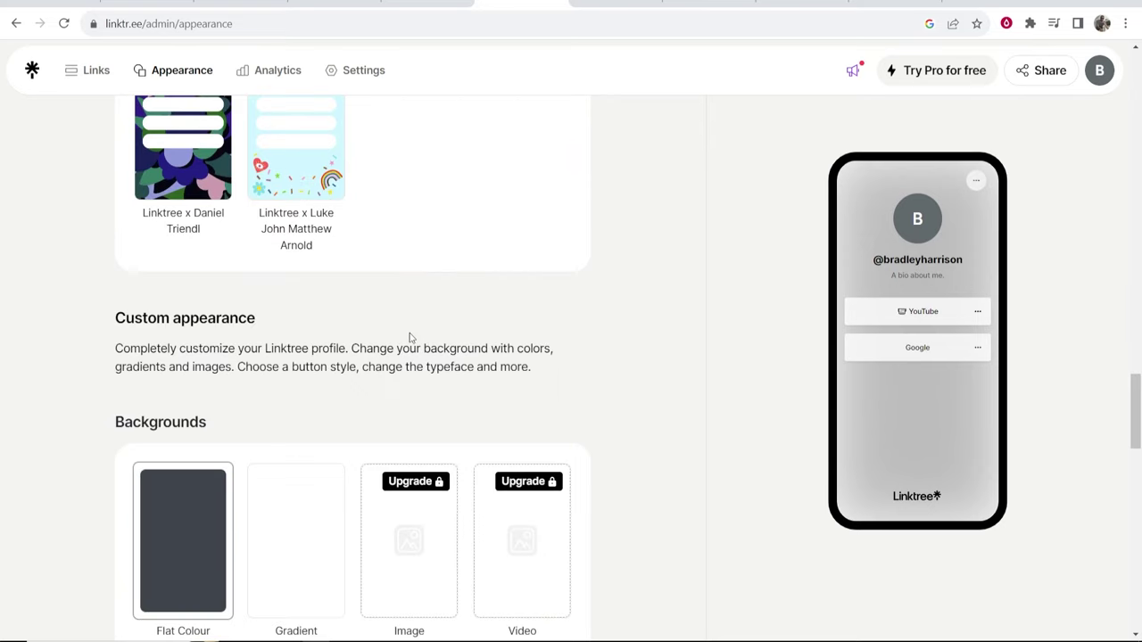
Adjust two slider controls in the Appearance settings while scrolling down toward Backgrounds.
left_click_drag(259, 319, 119, 319)
left_click(119, 318)
scroll(119, 319, "down", 2)
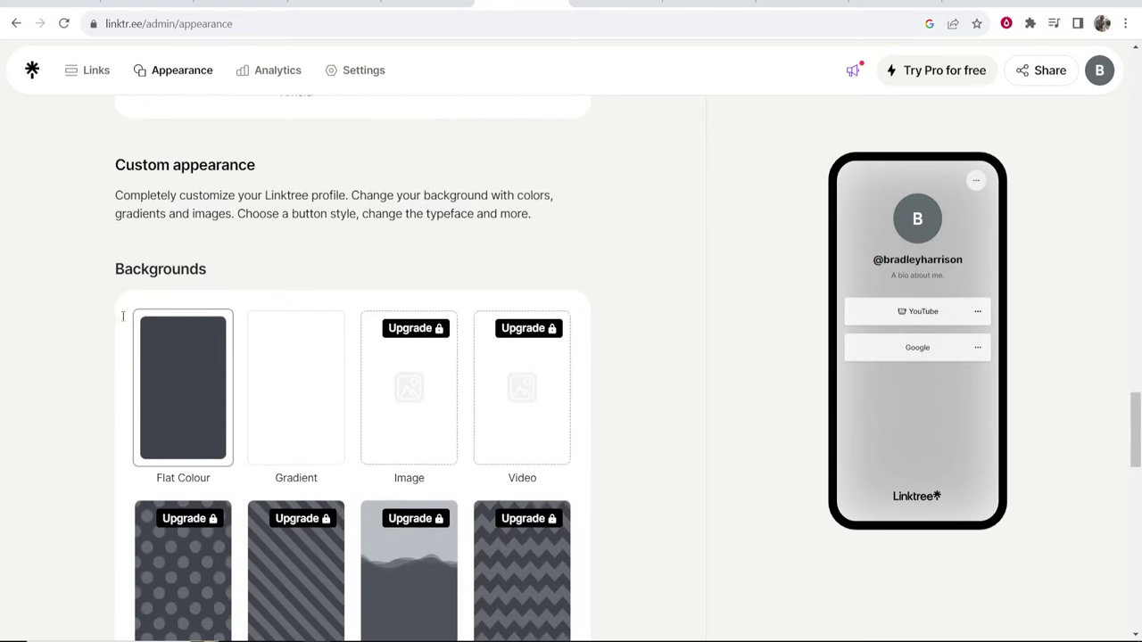
left_click_drag(115, 264, 211, 283)
left_click(211, 283)
scroll(210, 284, "down", 2)
scroll(210, 284, "down", 4)
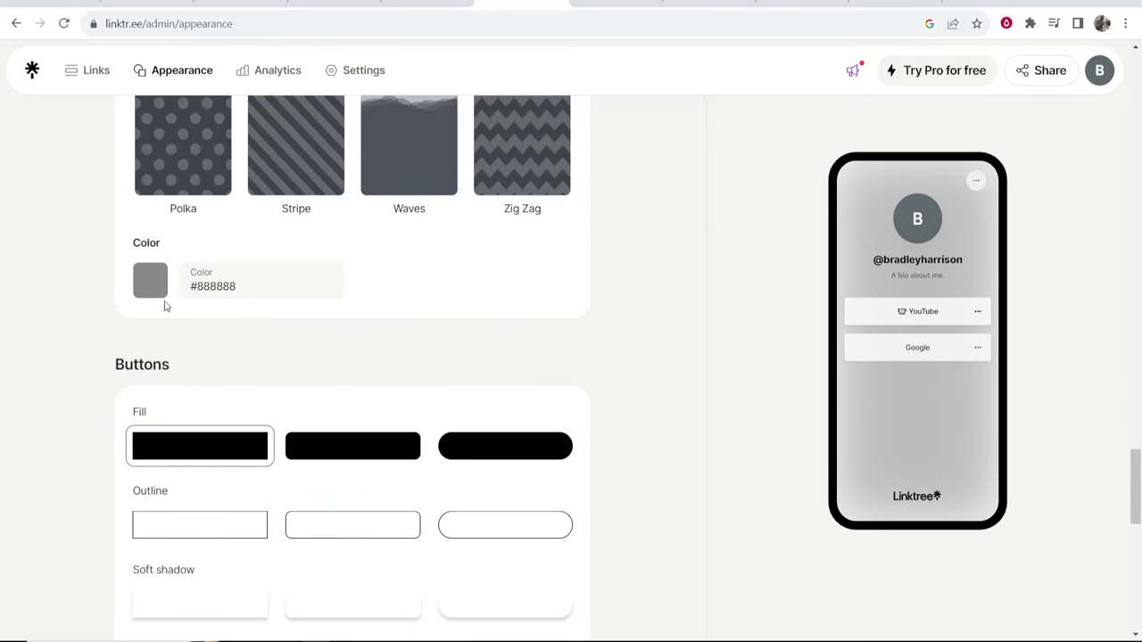
Choose a red background colour, toned to #cb3030, in the Color picker.
left_click(150, 280)
left_click(308, 296)
left_click_drag(308, 296, 276, 298)
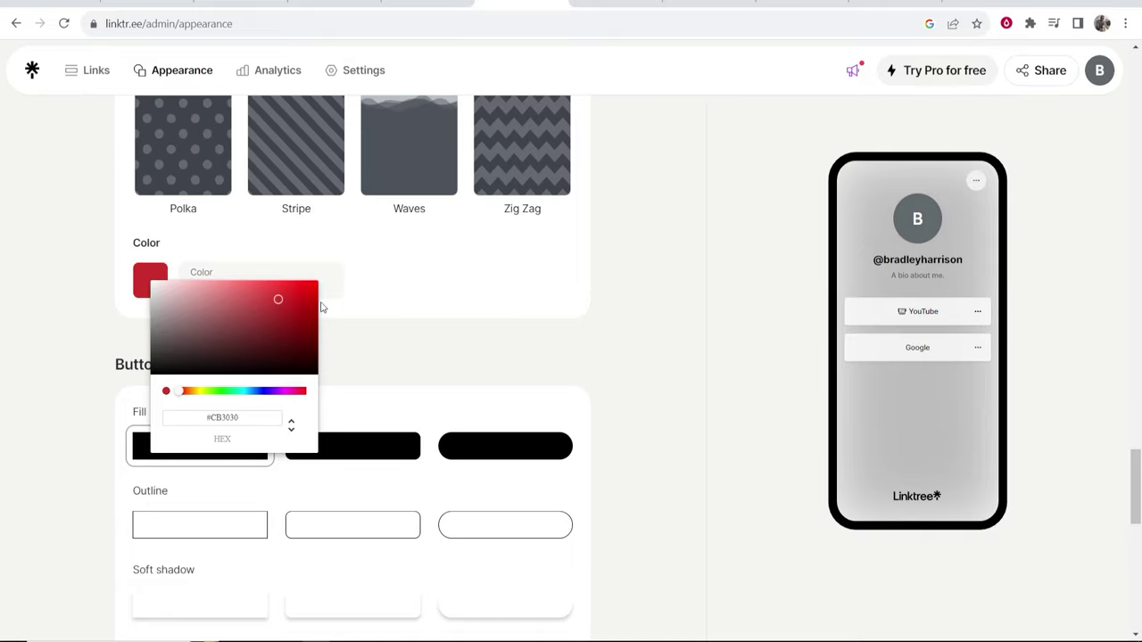
left_click(472, 362)
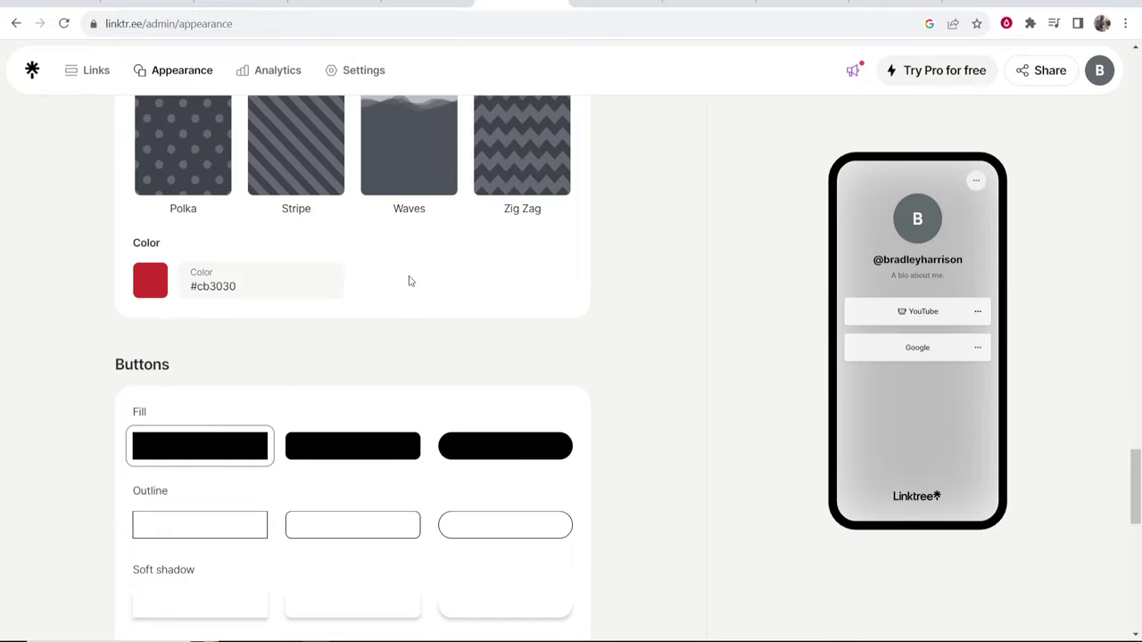
scroll(339, 262, "down", 3)
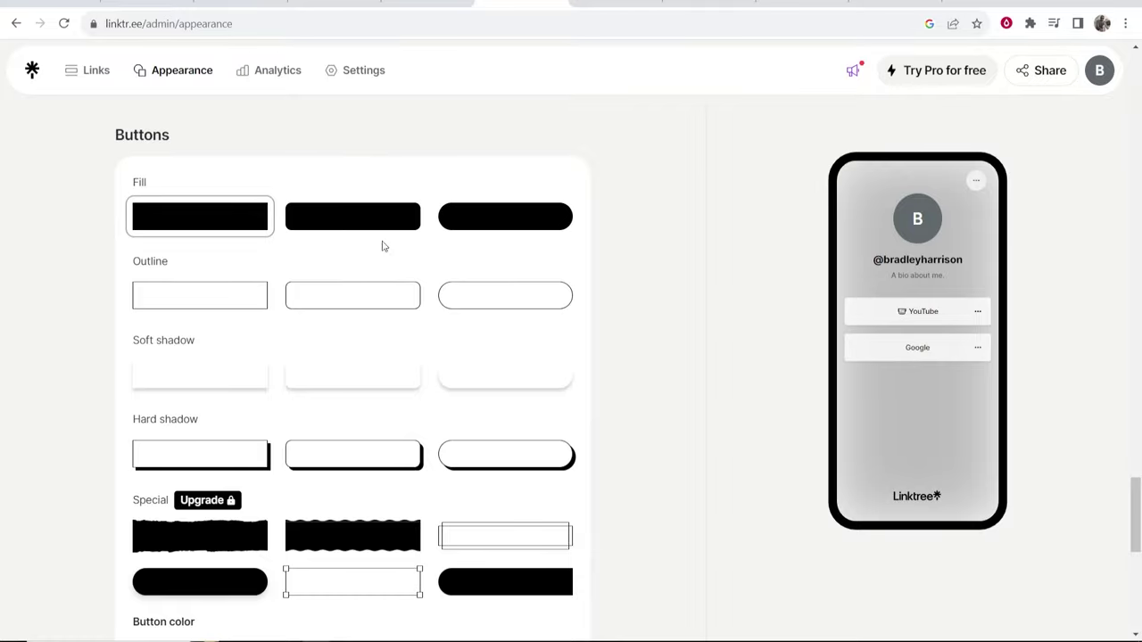
scroll(357, 268, "down", 3)
scroll(255, 290, "down", 3)
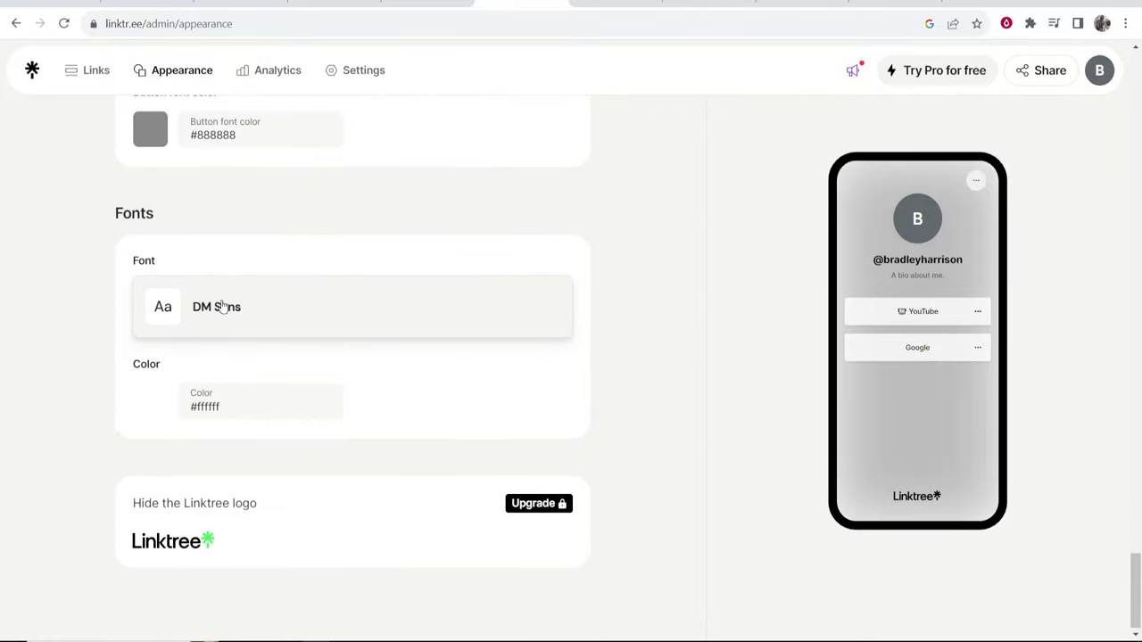
left_click_drag(164, 211, 95, 217)
left_click(96, 217)
scroll(747, 431, "up", 20)
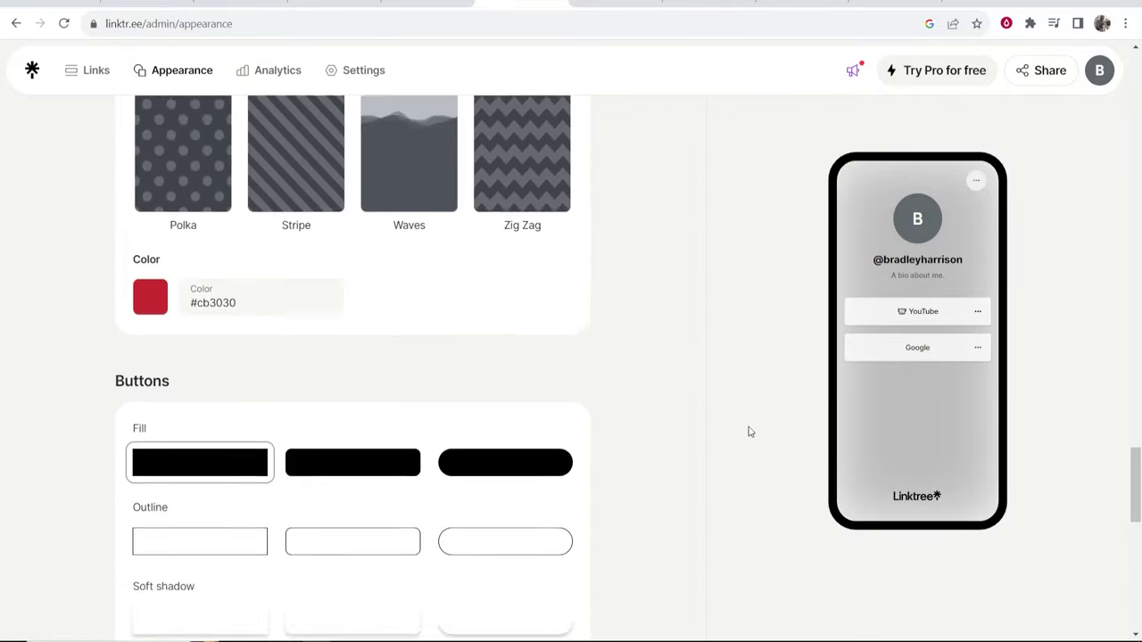
scroll(749, 432, "up", 15)
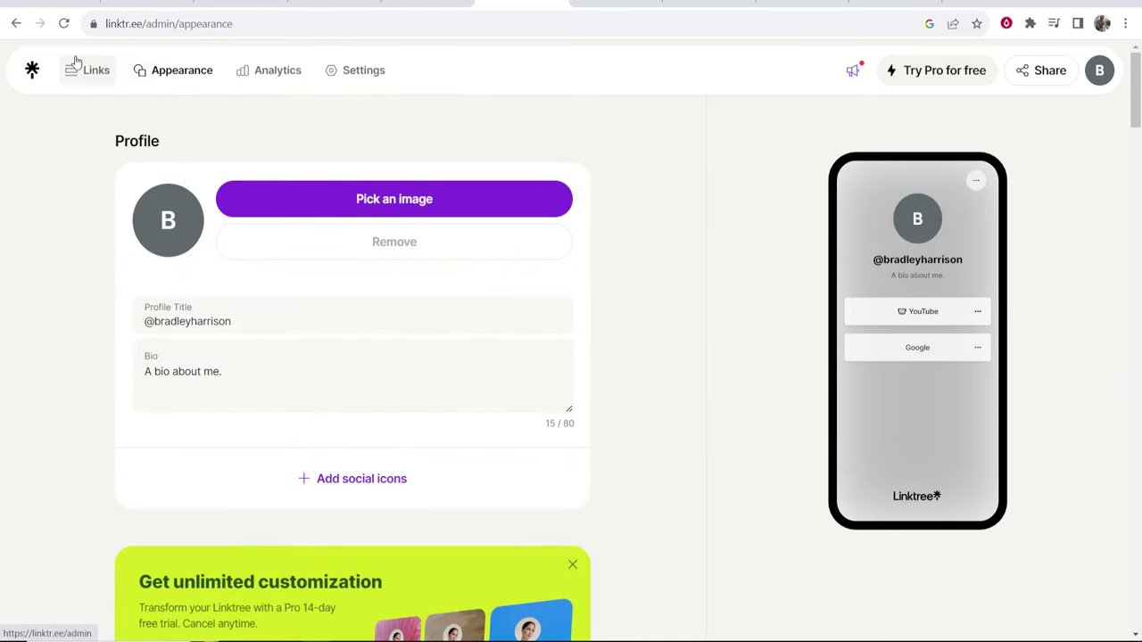
Reload the live profile to check the bio and YouTube and Google links, then return to admin.
left_click(714, 3)
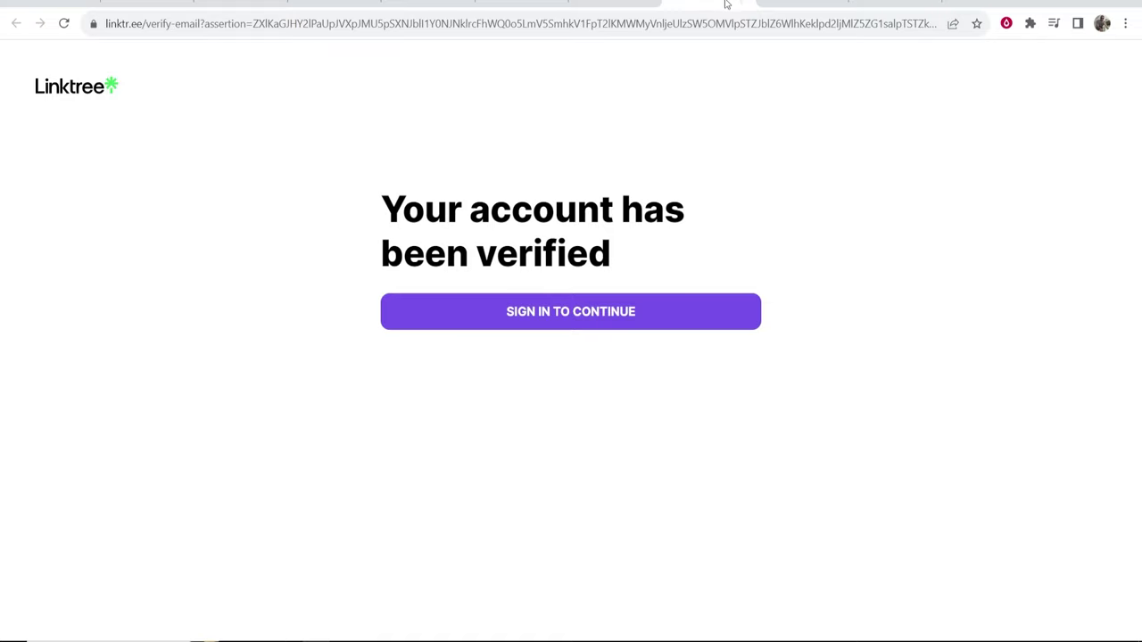
left_click(777, 4)
left_click(64, 24)
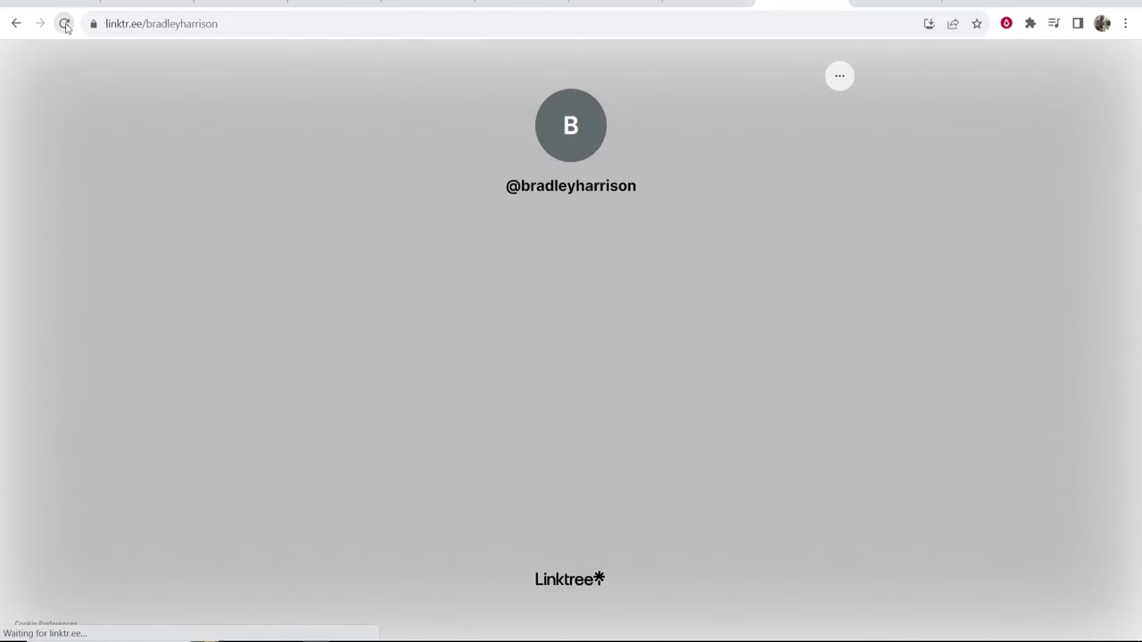
left_click_drag(765, 241, 467, 188)
left_click(508, 183)
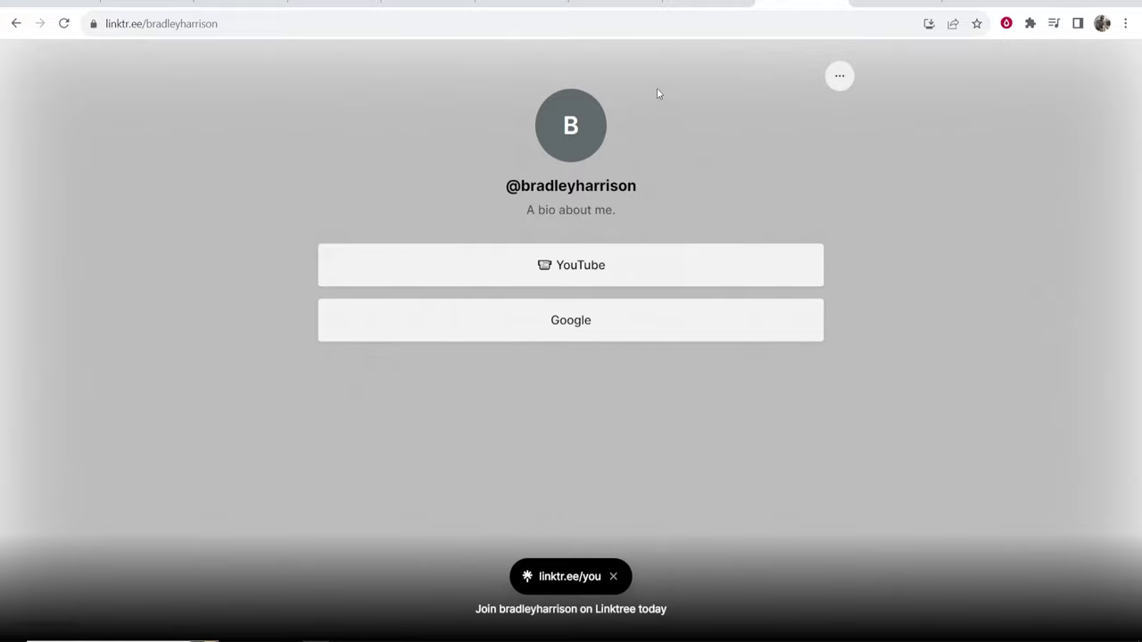
left_click(685, 6)
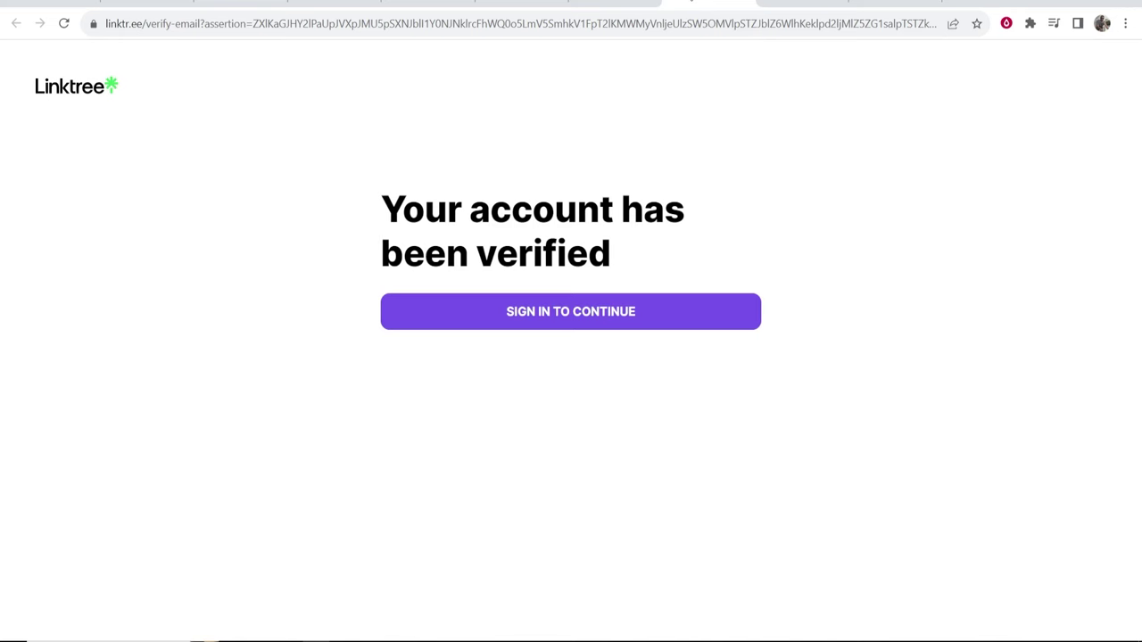
left_click(520, 4)
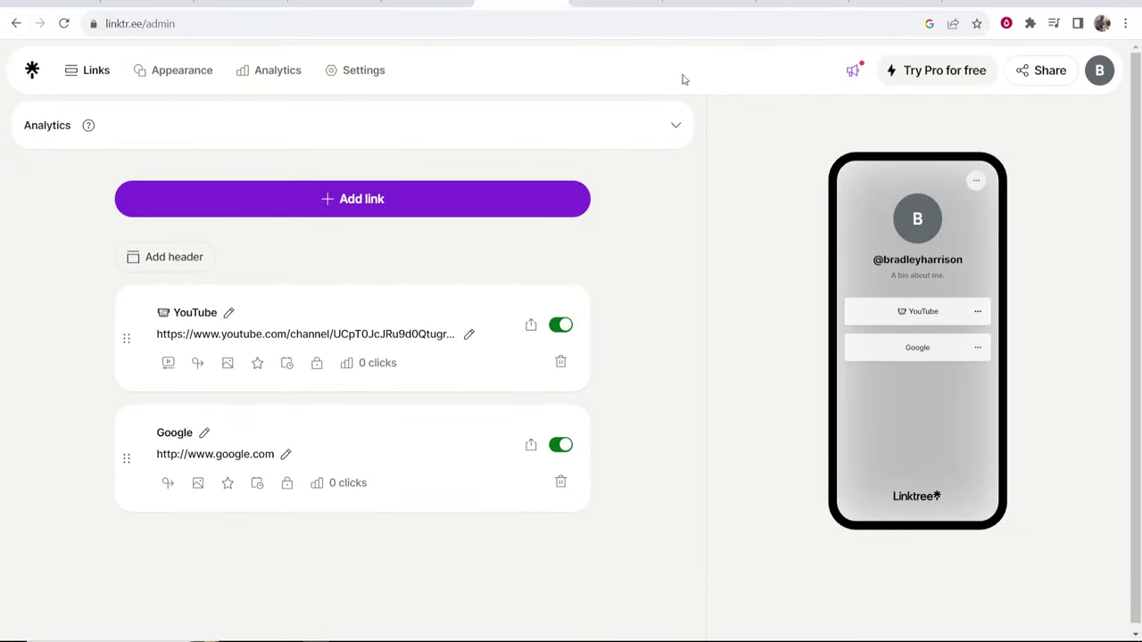